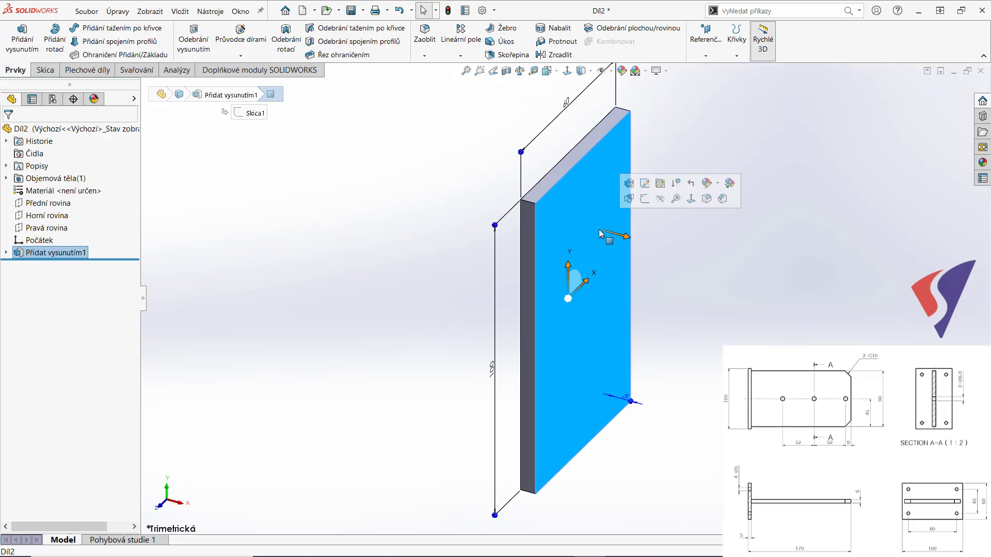
# - Sketch a centre rectangle 90 mm high and 6 mm wide at the origin on the plate's large face and finish the sketch
pyautogui.click(646, 200)
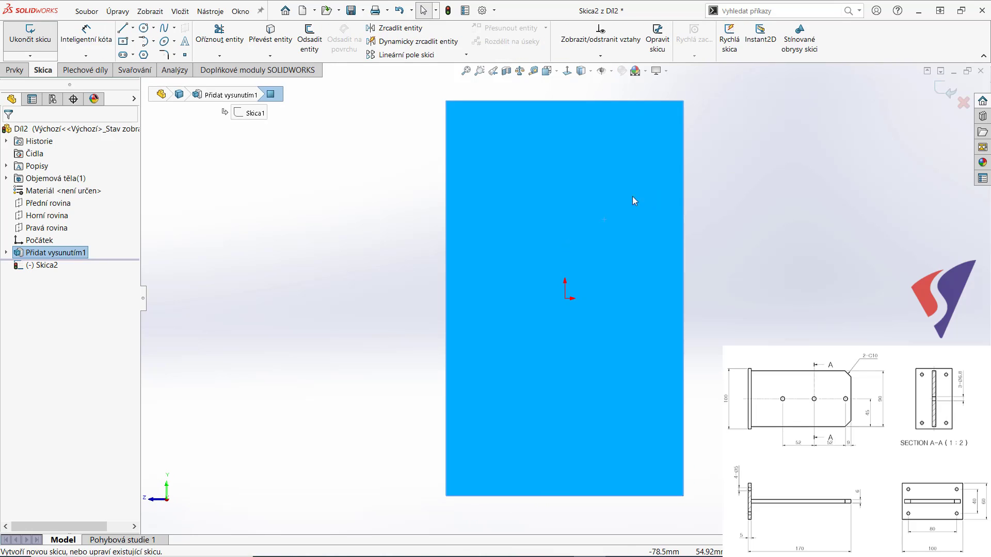
pyautogui.click(132, 41)
pyautogui.click(138, 69)
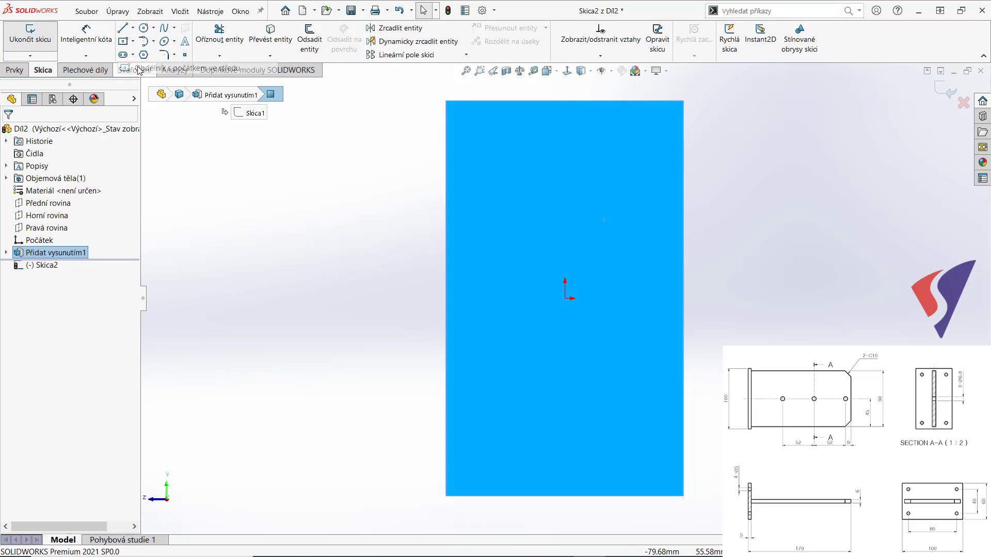
pyautogui.click(565, 298)
pyautogui.write('90')
pyautogui.press('Return')
pyautogui.write('6')
pyautogui.press('Return')
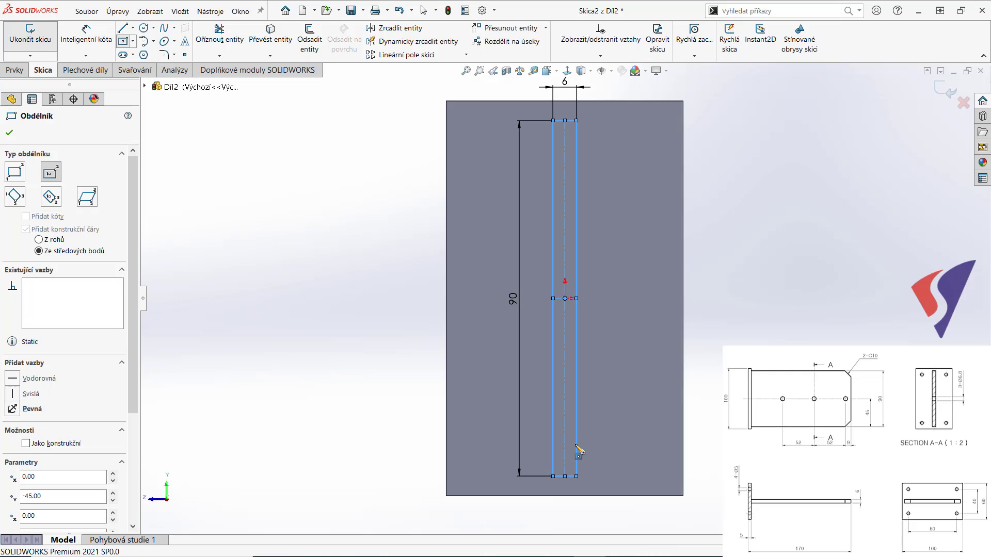
pyautogui.press('Escape')
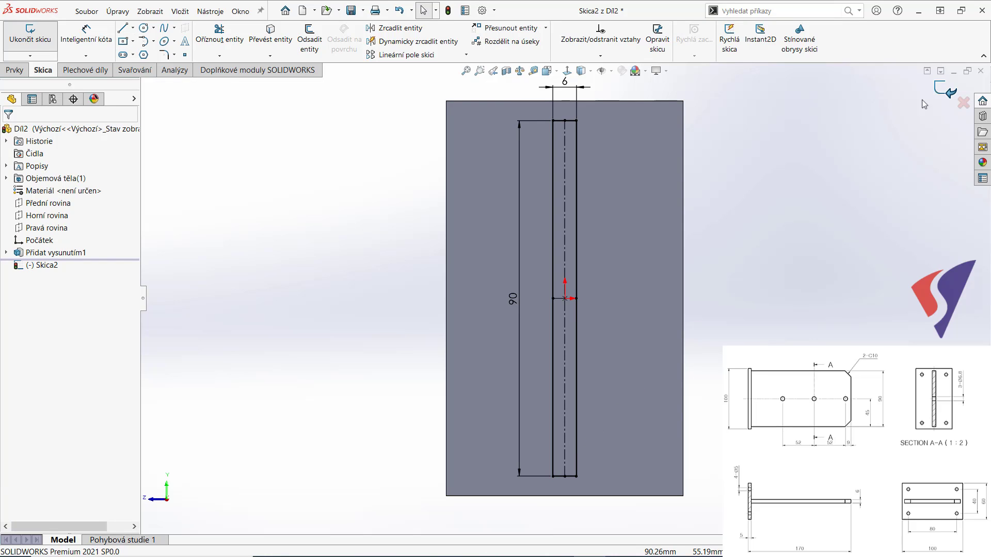
pyautogui.click(939, 88)
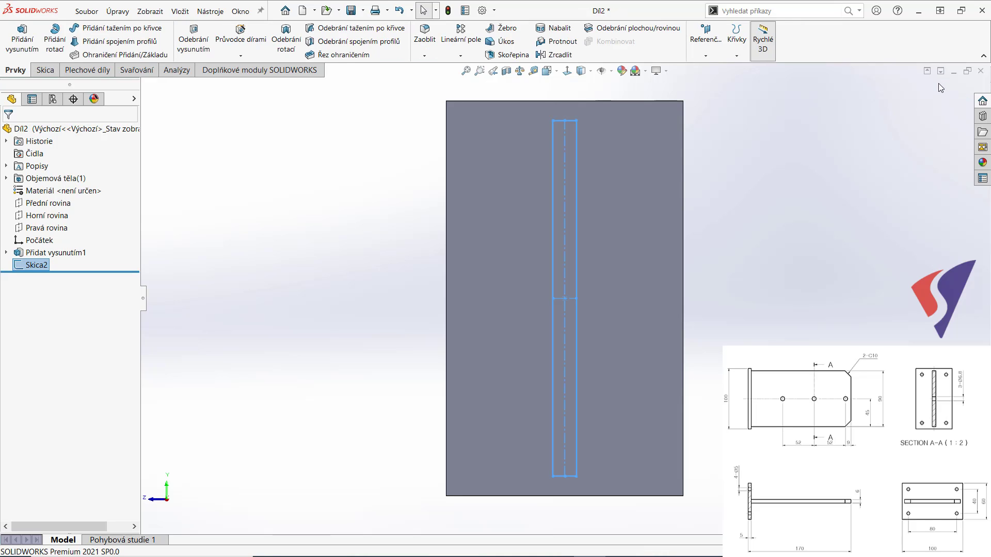
# - Extrude the 90 × 6 mm rectangle 165 mm outward from the plate, merging it with the plate
pyautogui.moveTo(886, 175); pyautogui.dragTo(803, 187, button='right')
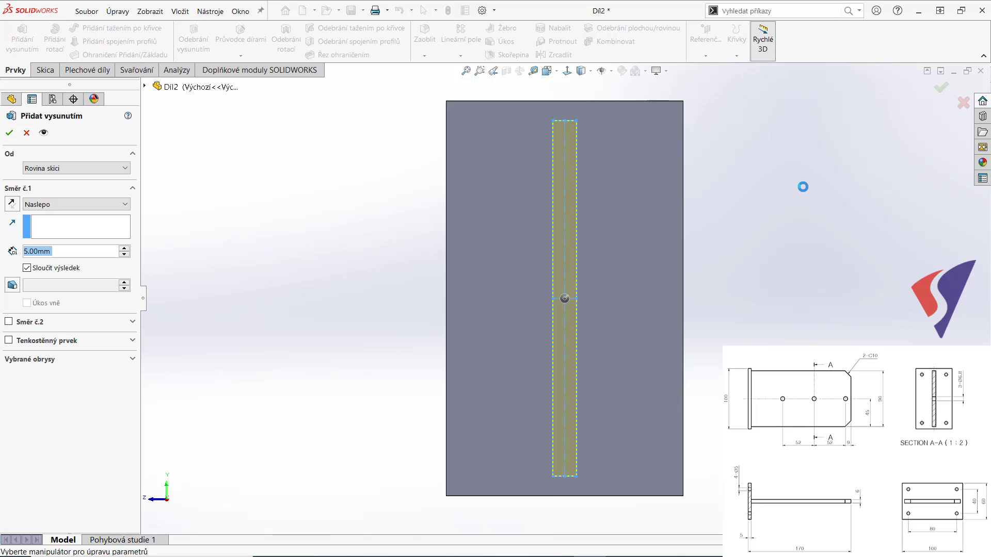
pyautogui.moveTo(803, 187); pyautogui.dragTo(732, 190, button='middle')
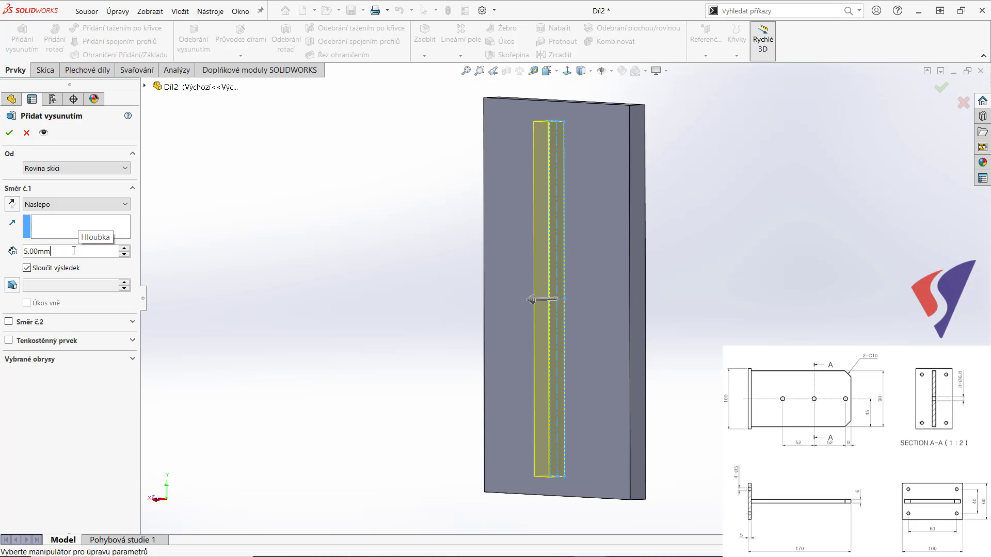
pyautogui.write('165')
pyautogui.press('Return')
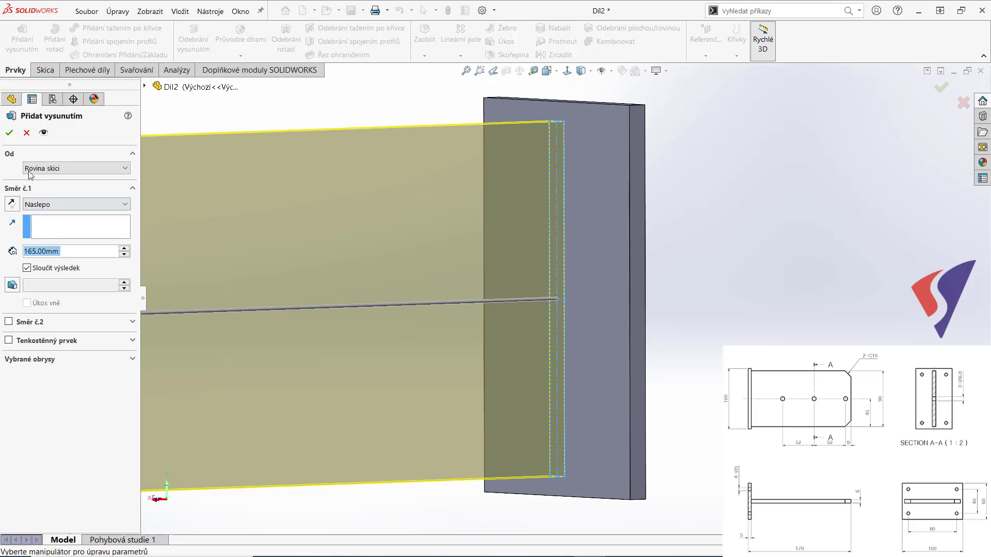
pyautogui.click(9, 133)
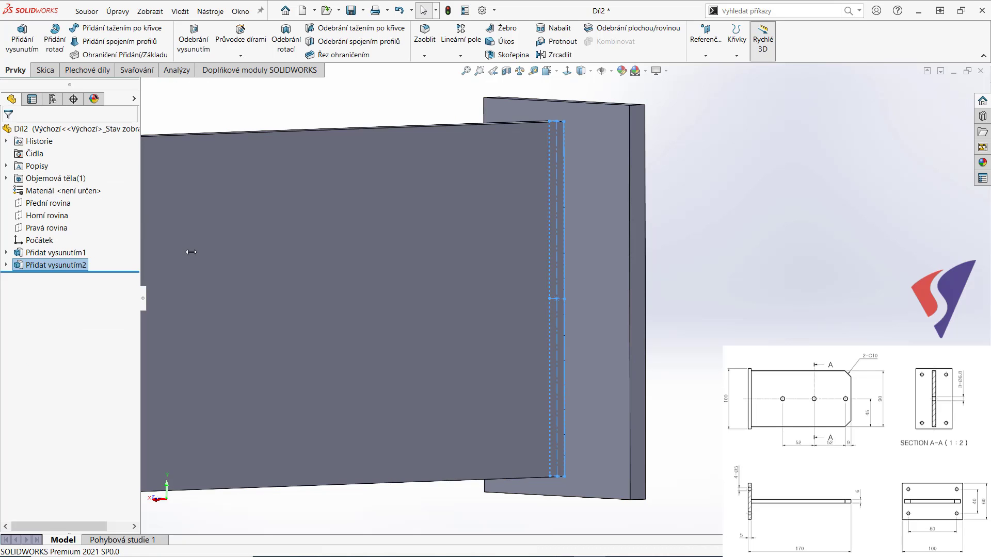
pyautogui.press('f')
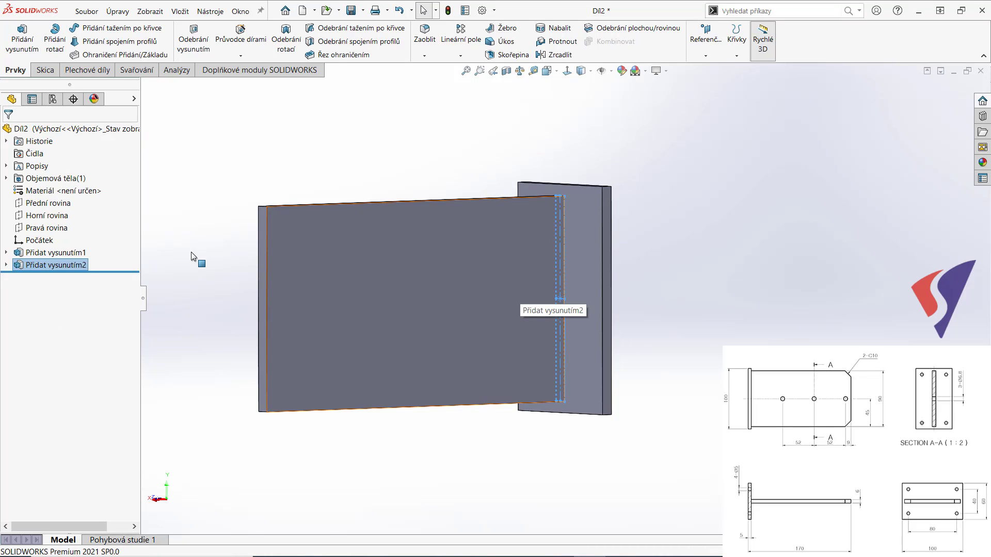
# - Place four Hole Wizard holes near the corners of the plate's rib-side face, about 38.5 mm by 79.4 mm apart
pyautogui.click(239, 36)
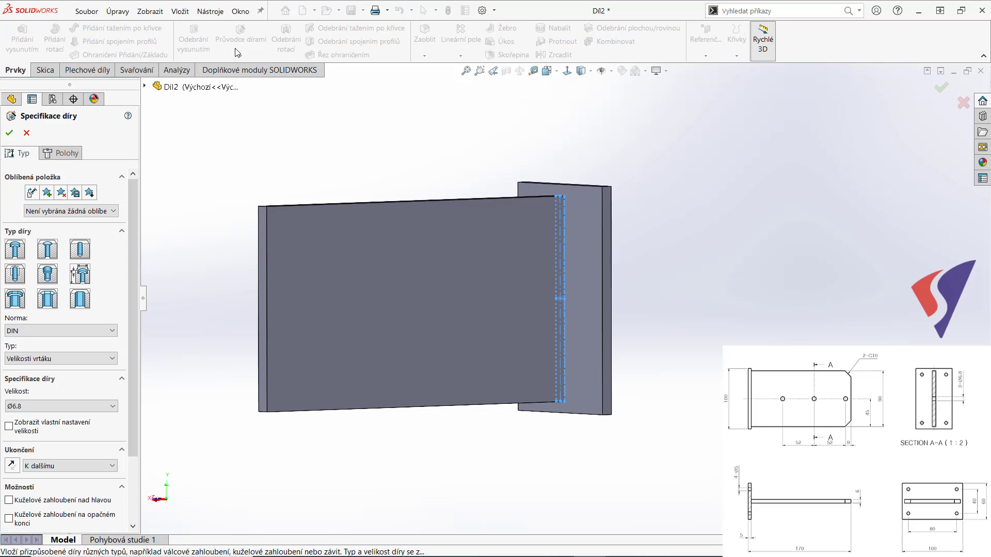
pyautogui.moveTo(134, 239); pyautogui.dragTo(135, 292)
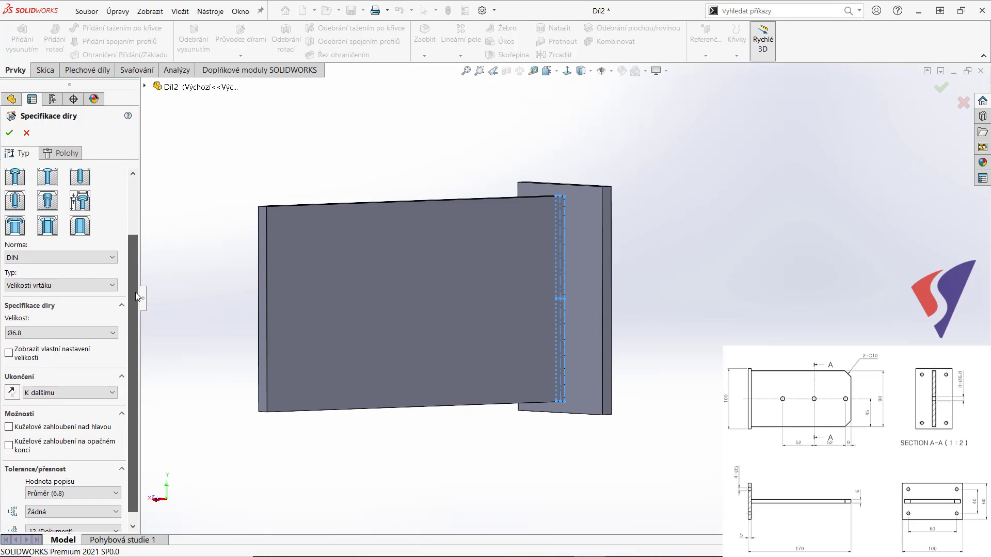
pyautogui.click(62, 155)
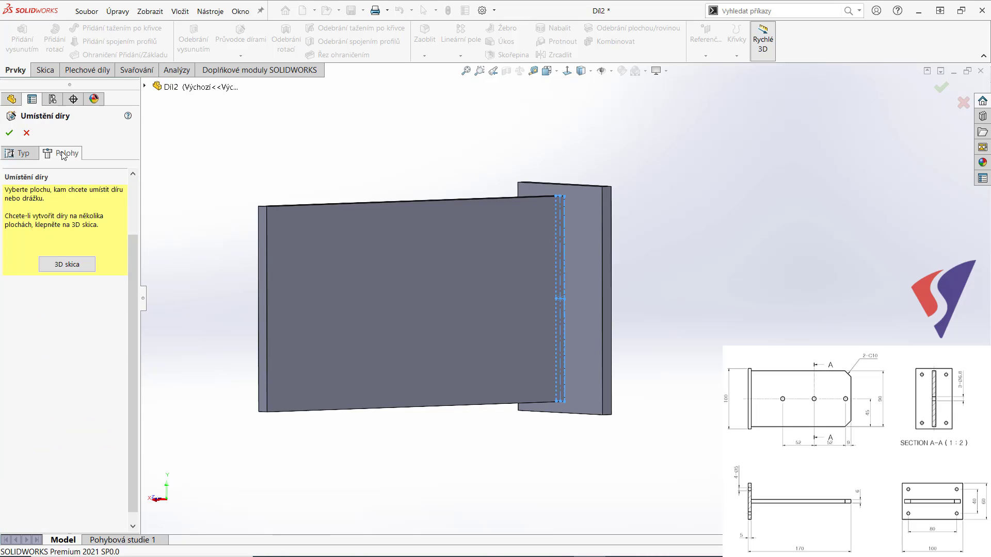
pyautogui.click(581, 233)
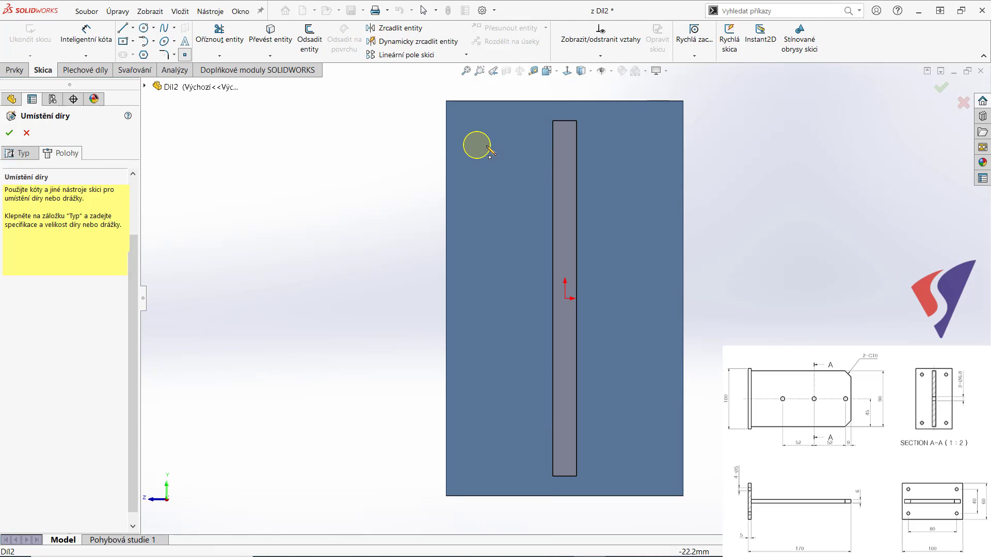
pyautogui.click(486, 146)
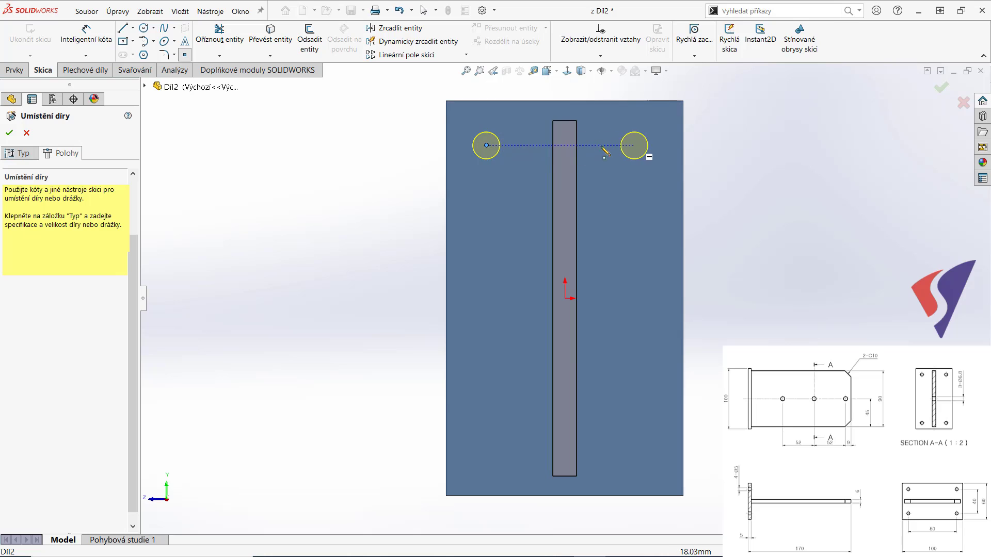
pyautogui.click(638, 146)
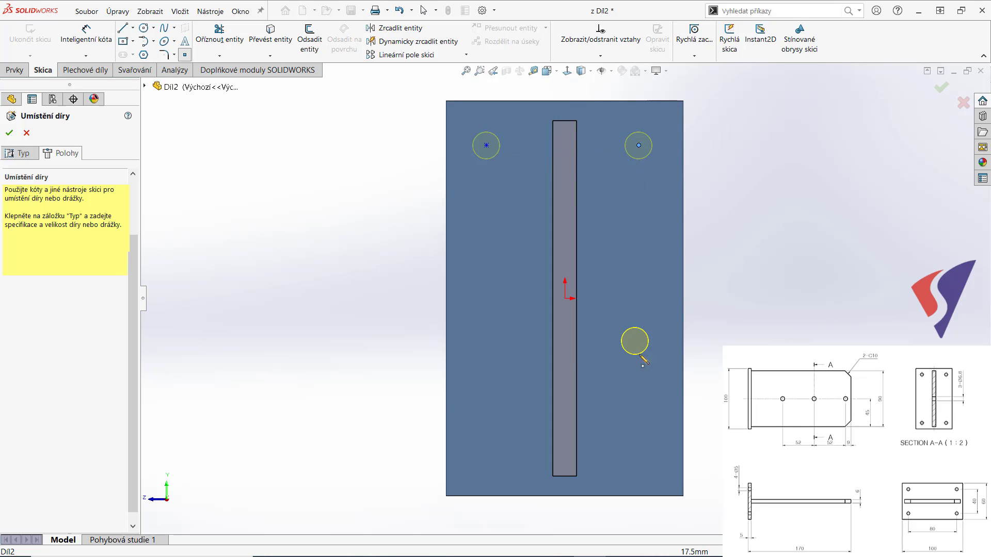
pyautogui.click(638, 459)
pyautogui.click(486, 459)
pyautogui.press('Escape')
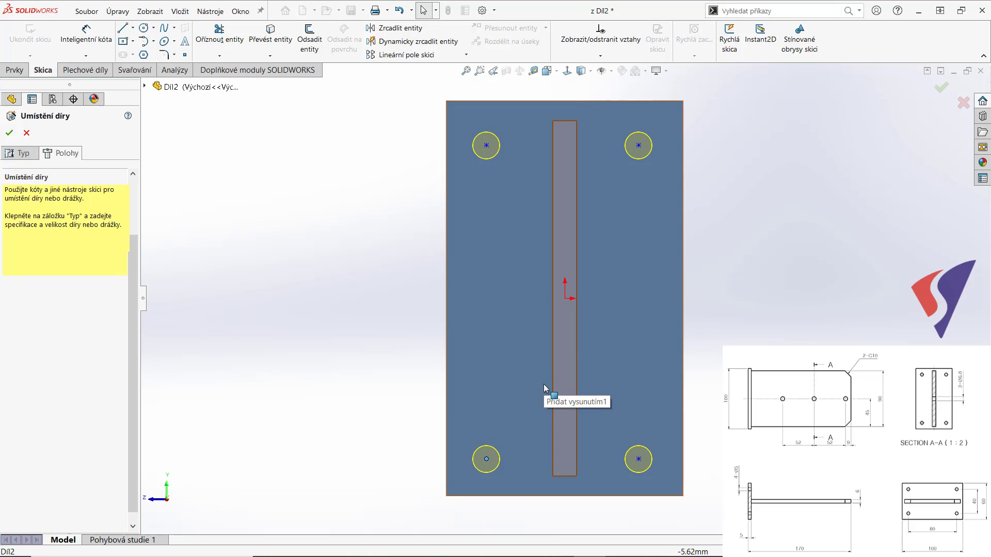
# - Dimension the horizontal distance between the two lower hole centres as 40 mm
pyautogui.press('d')
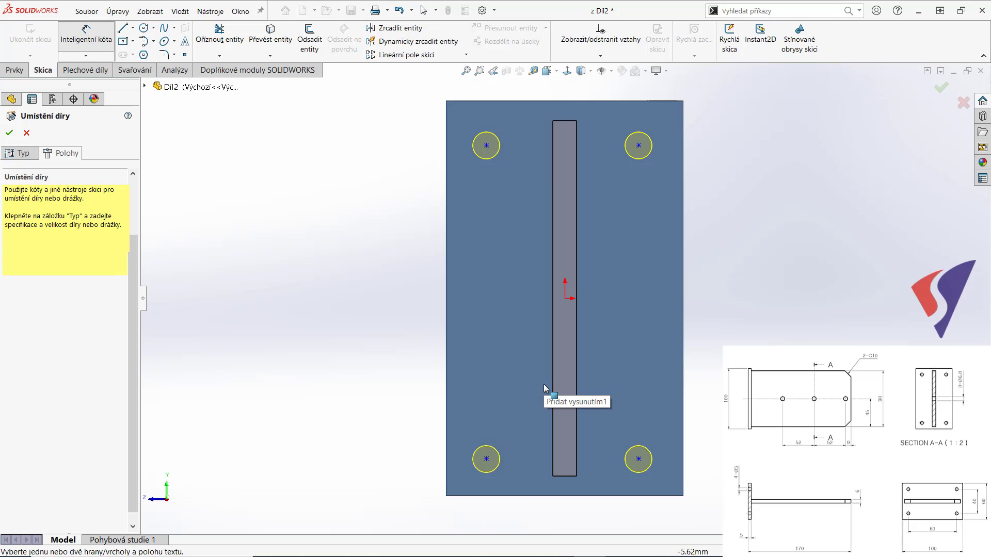
pyautogui.click(486, 458)
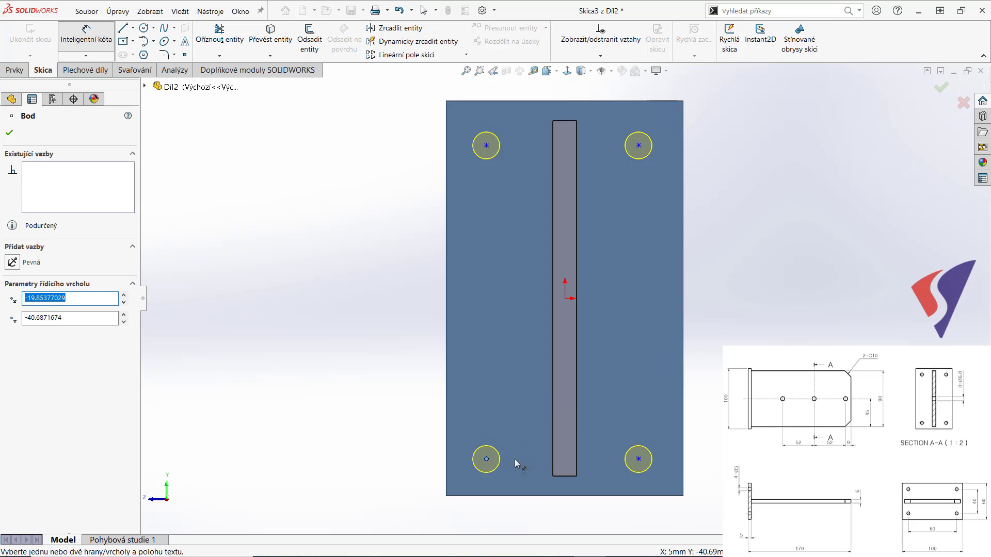
pyautogui.click(639, 459)
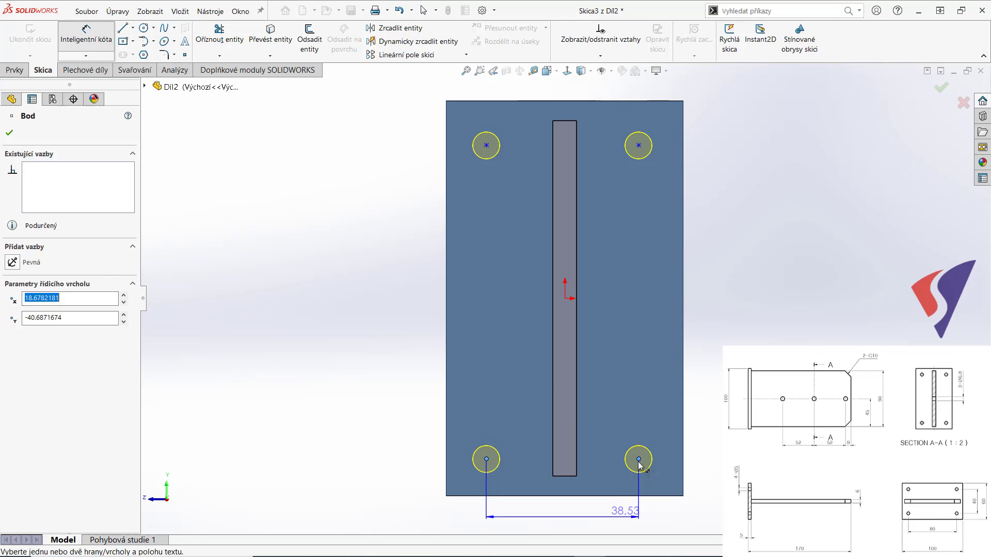
pyautogui.click(568, 523)
pyautogui.write('40')
pyautogui.press('Return')
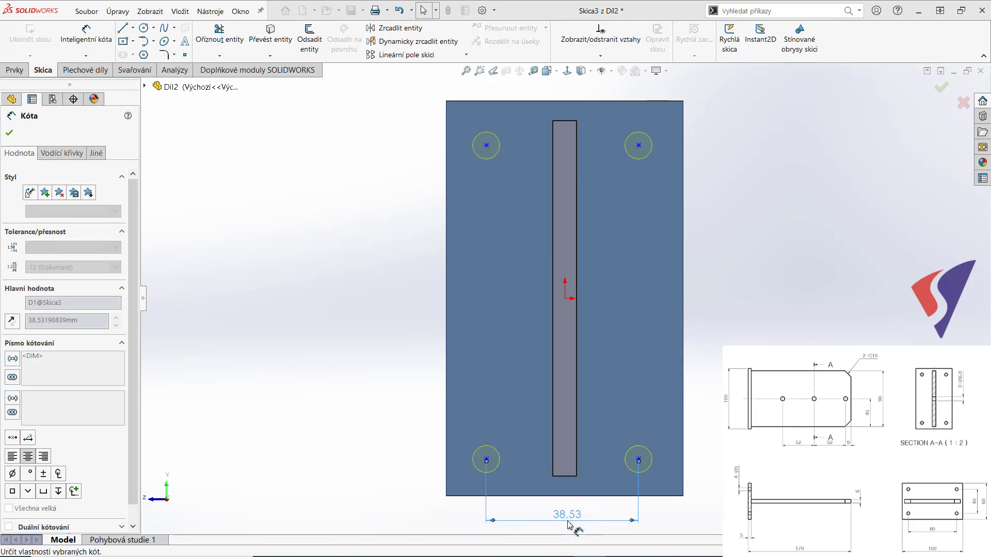
# - Dimension the vertical distance between the upper-left and lower-left hole centres as 80 mm
pyautogui.click(486, 146)
pyautogui.click(486, 459)
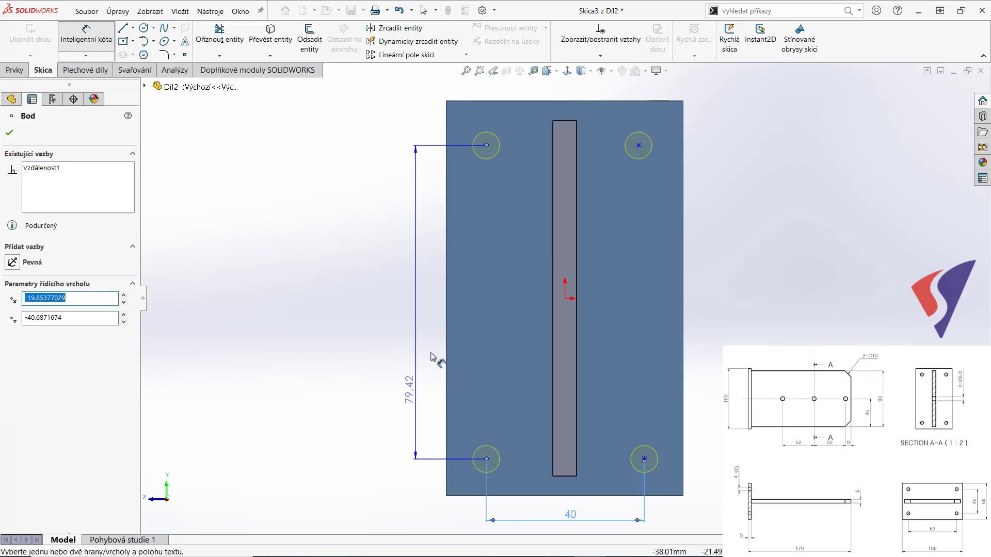
pyautogui.click(417, 326)
pyautogui.write('80')
pyautogui.press('Return')
pyautogui.press('Escape')
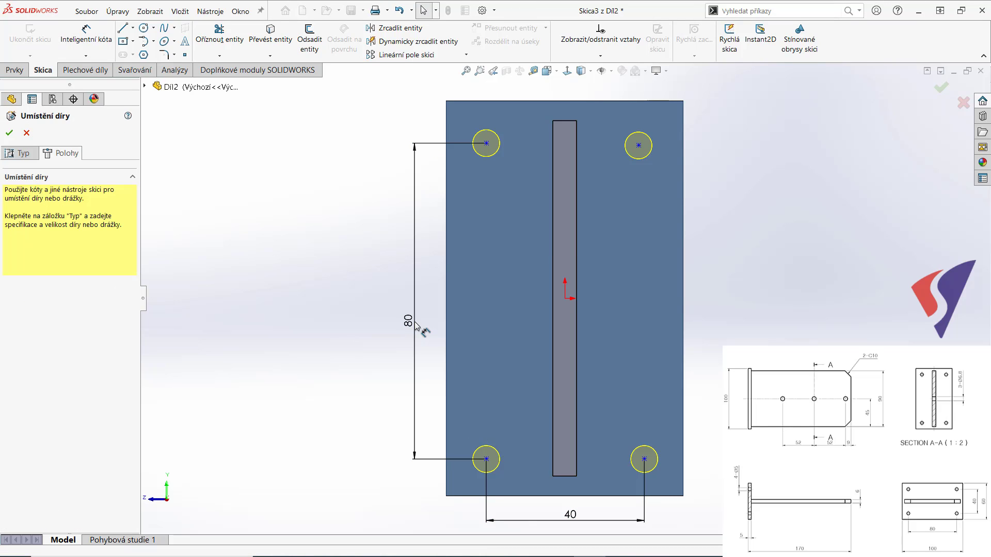
# - Draw two construction lines from the origin, a horizontal one toward the plate's right edge and a vertical one about 23 mm long upward
pyautogui.moveTo(709, 303); pyautogui.dragTo(645, 304, button='right')
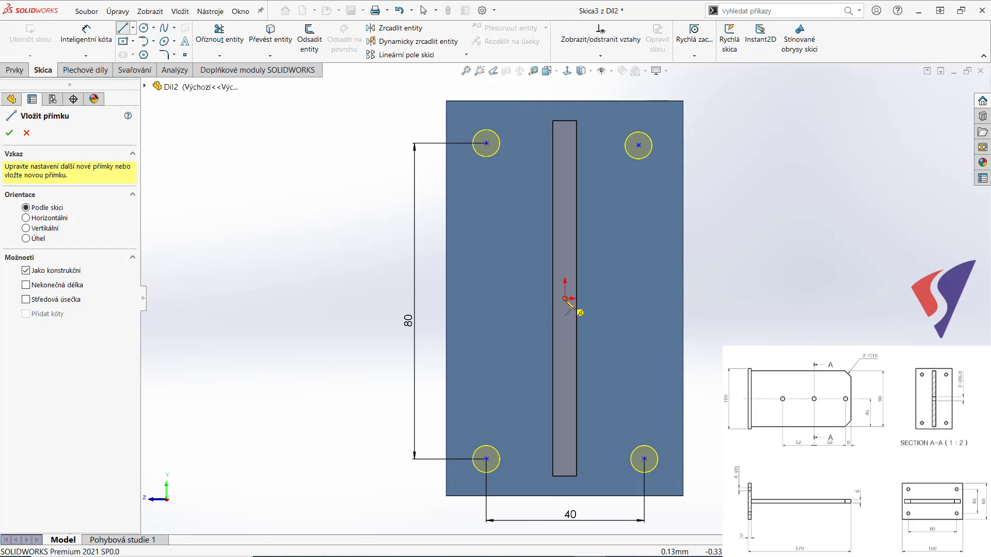
pyautogui.click(566, 300)
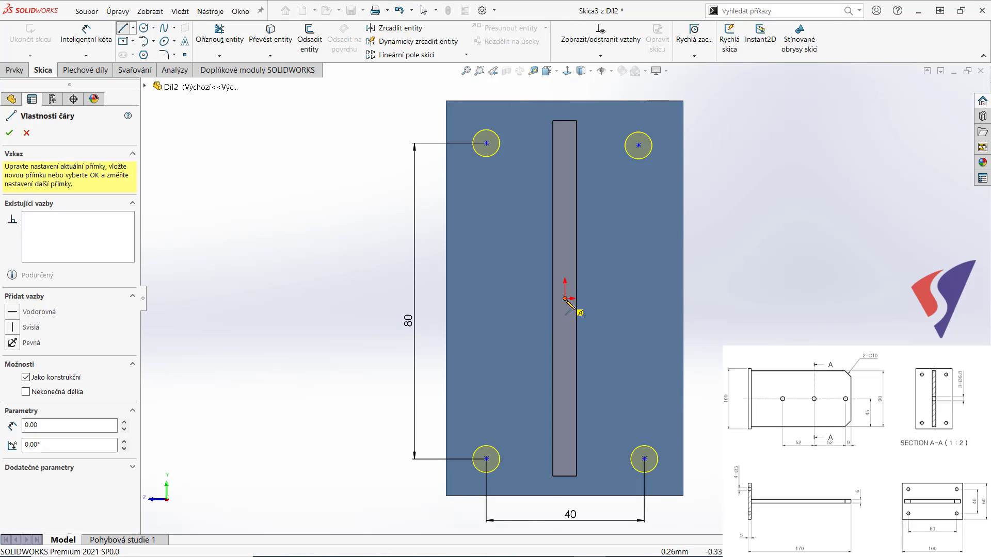
pyautogui.click(640, 299)
pyautogui.press('Escape')
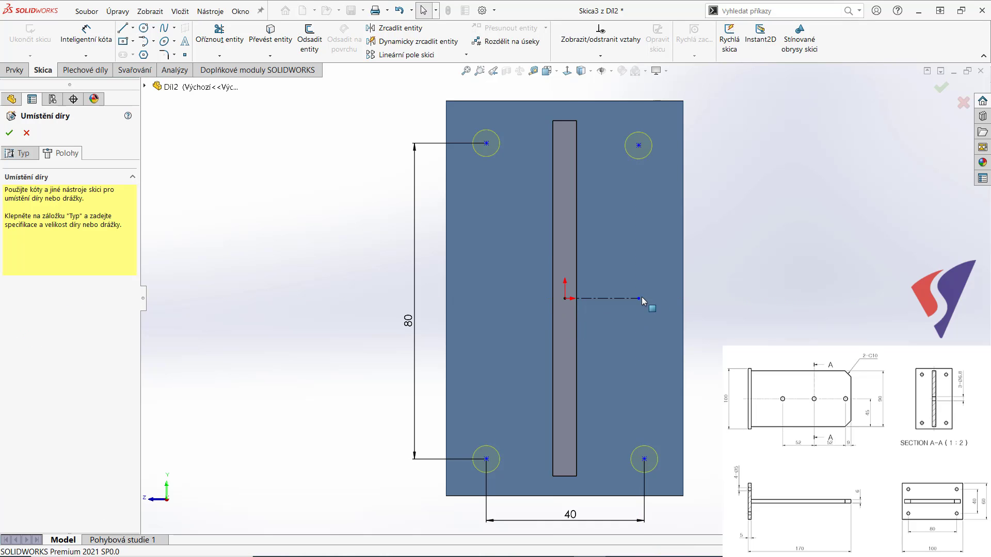
pyautogui.moveTo(795, 301); pyautogui.dragTo(732, 301, button='right')
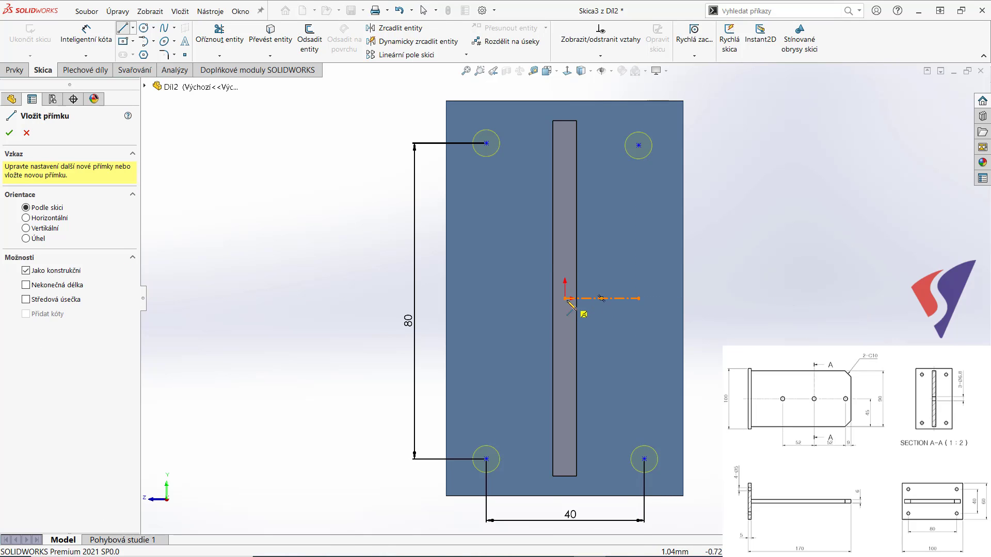
pyautogui.click(566, 299)
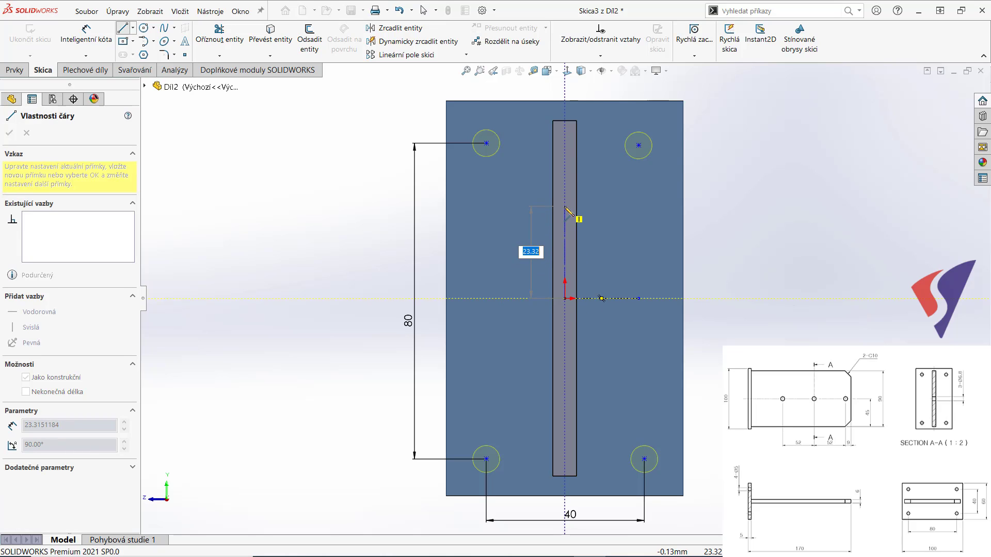
pyautogui.click(564, 206)
pyautogui.press('Escape')
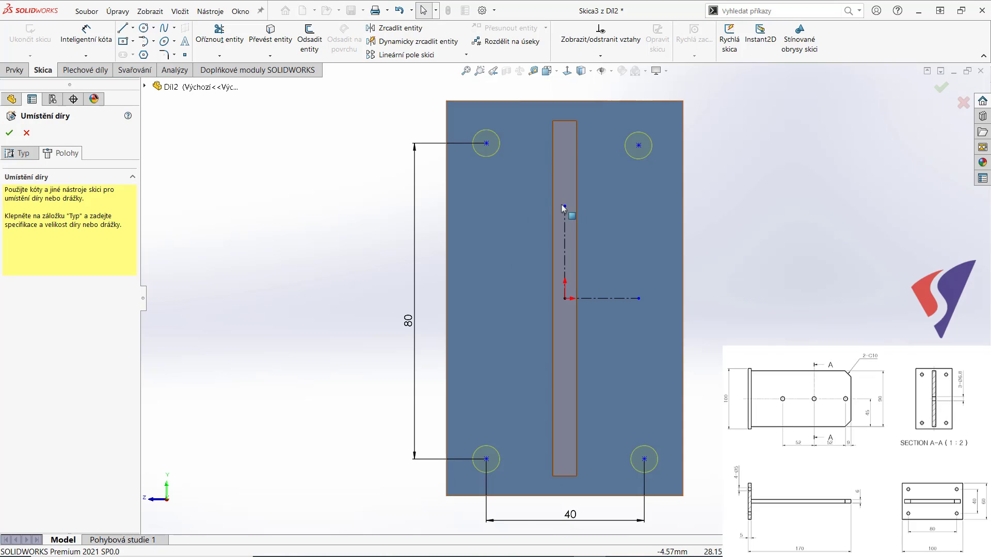
# - Make the two upper hole centres symmetric about the vertical construction line
pyautogui.click(486, 144)
pyautogui.click(565, 236)
pyautogui.keyDown('ctrl'); pyautogui.click(638, 146); pyautogui.keyUp('ctrl')
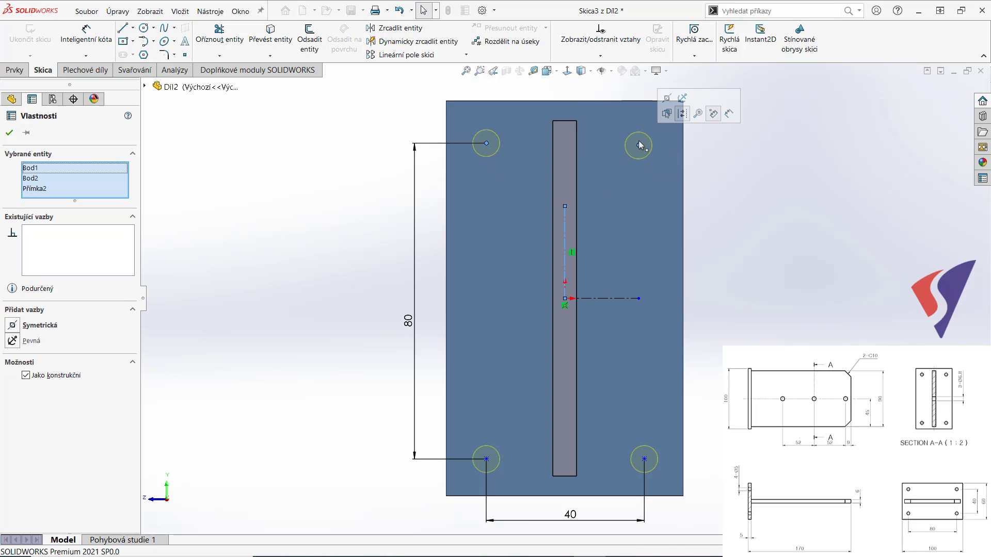
pyautogui.click(666, 99)
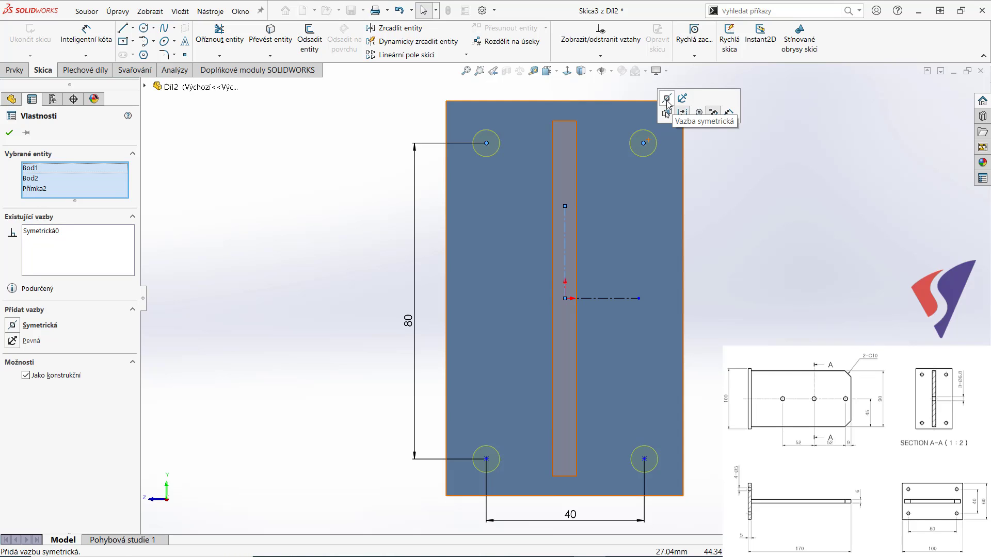
# - Make the lower-left and upper-left hole centres symmetric about the horizontal construction line
pyautogui.click(486, 459)
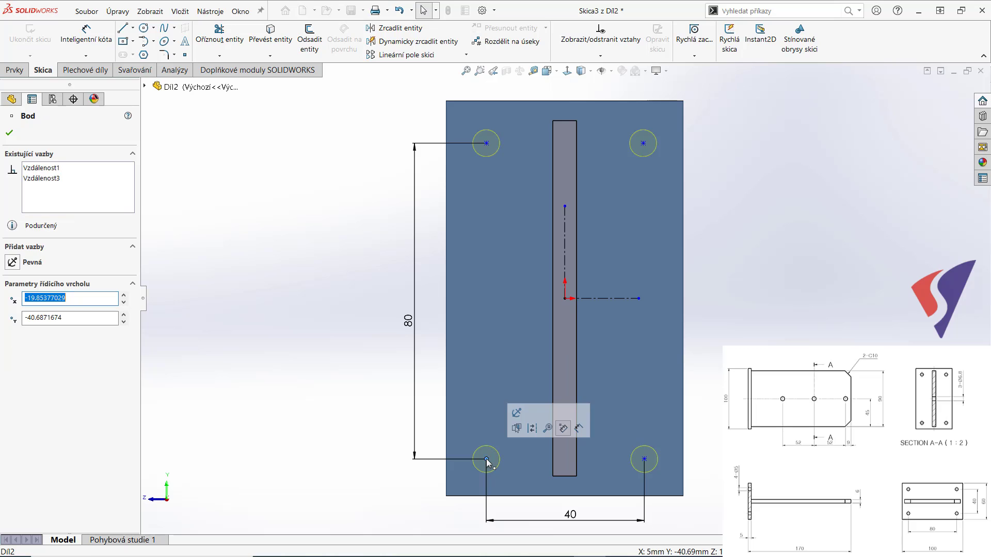
pyautogui.click(624, 299)
pyautogui.keyDown('ctrl'); pyautogui.click(486, 144); pyautogui.keyUp('ctrl')
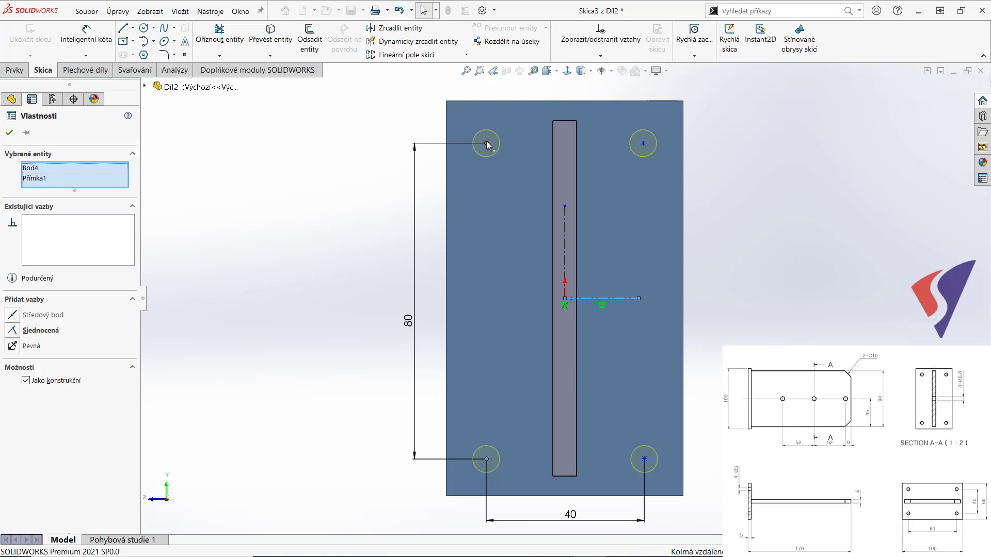
pyautogui.click(516, 95)
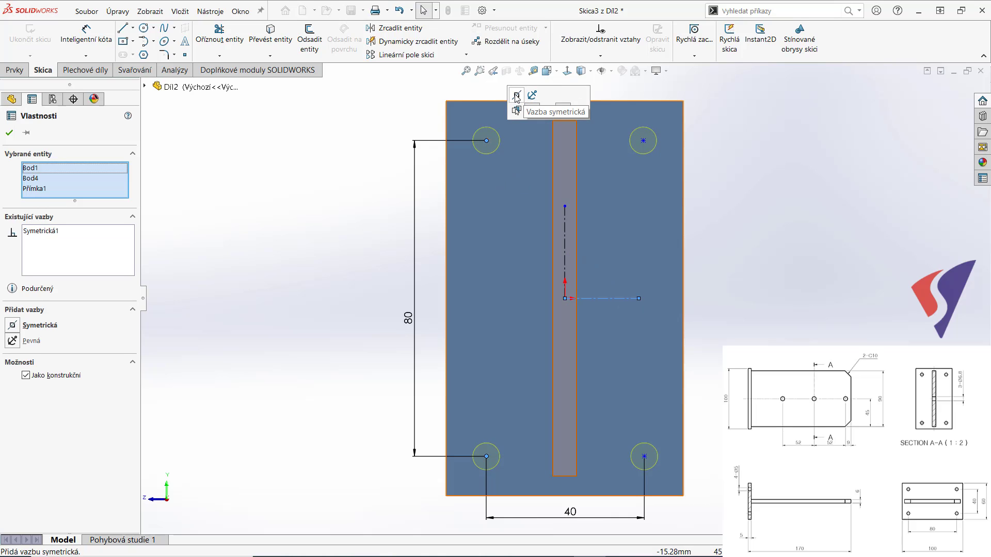
# - Make the two lower hole centres symmetric about the vertical construction line and finish the base plate's hole feature
pyautogui.click(644, 457)
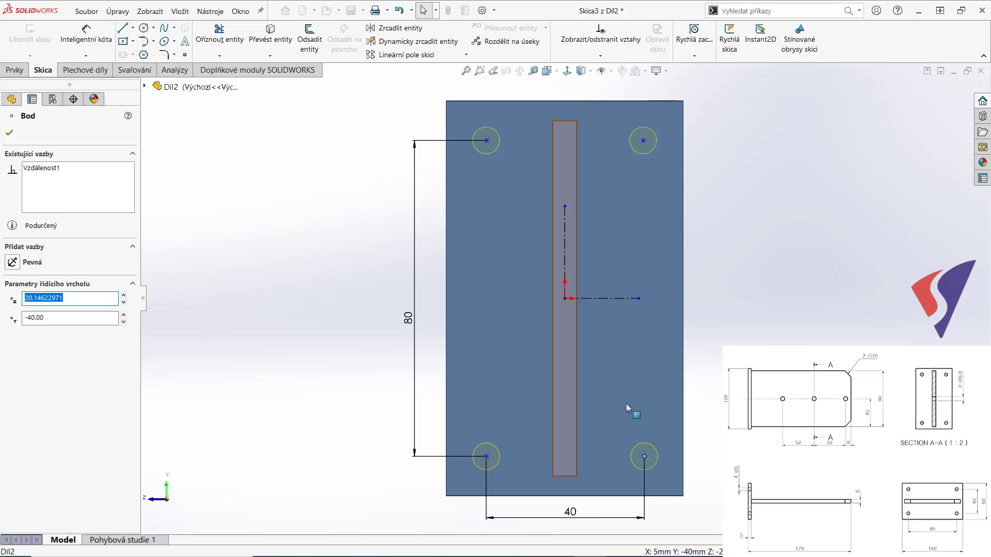
pyautogui.keyDown('ctrl'); pyautogui.click(564, 244); pyautogui.keyUp('ctrl')
pyautogui.keyDown('ctrl'); pyautogui.click(486, 457); pyautogui.keyUp('ctrl')
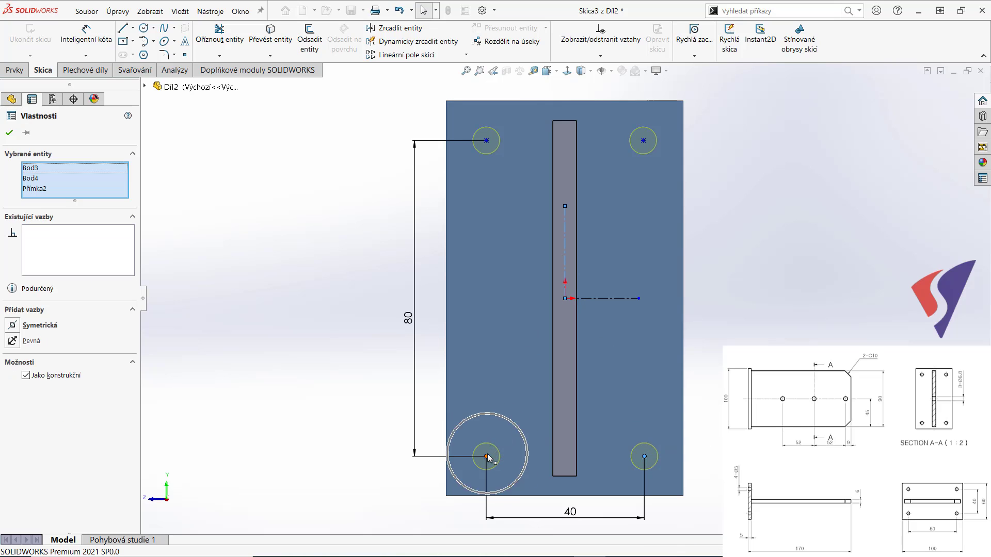
pyautogui.click(518, 407)
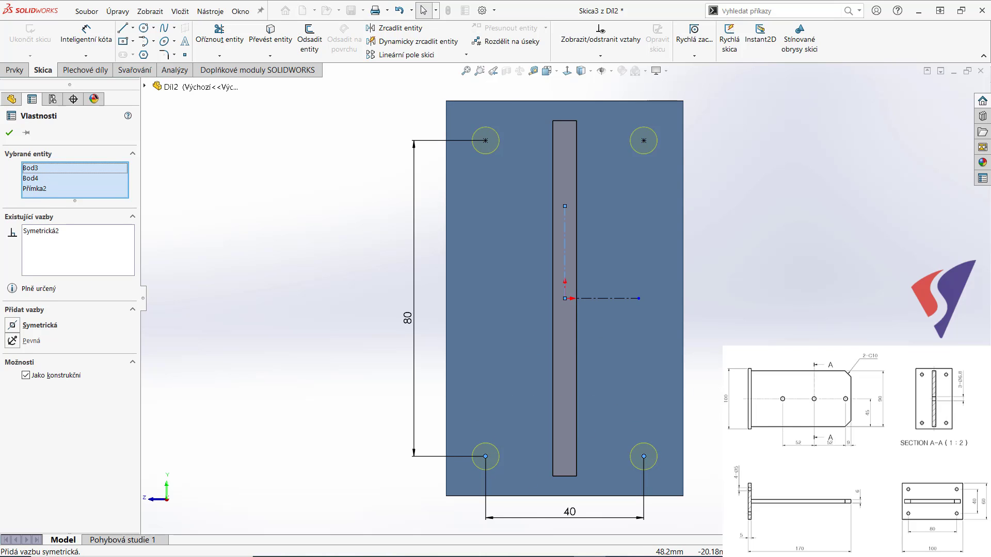
pyautogui.press('Escape')
pyautogui.click(9, 133)
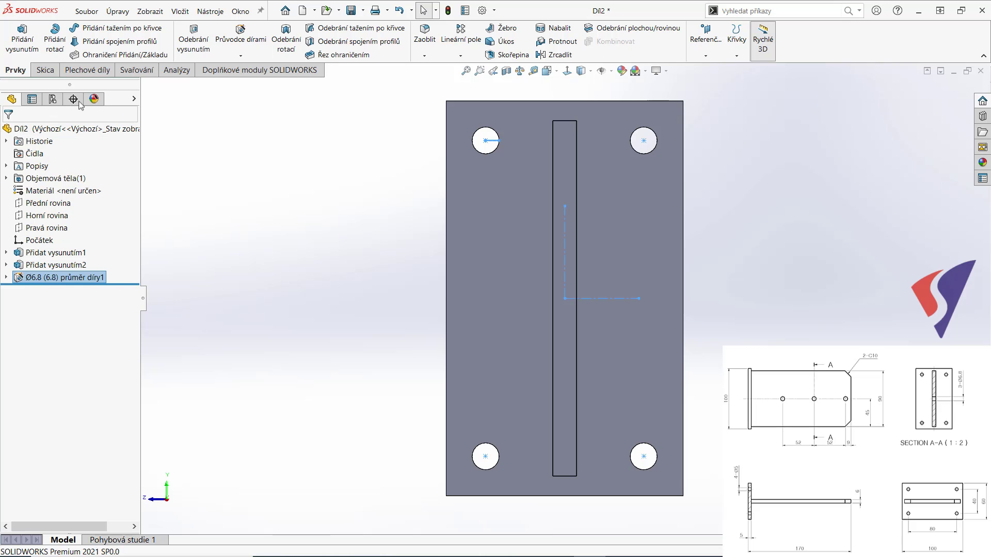
# - Start a new Hole Wizard feature with the drill size set to Ø5.0 and go to placing its positions
pyautogui.click(248, 38)
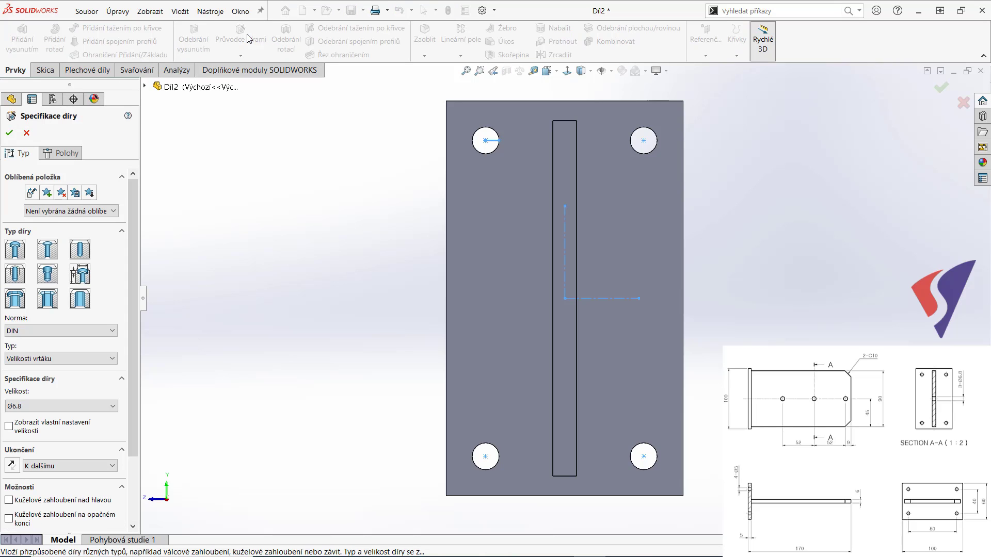
pyautogui.click(113, 407)
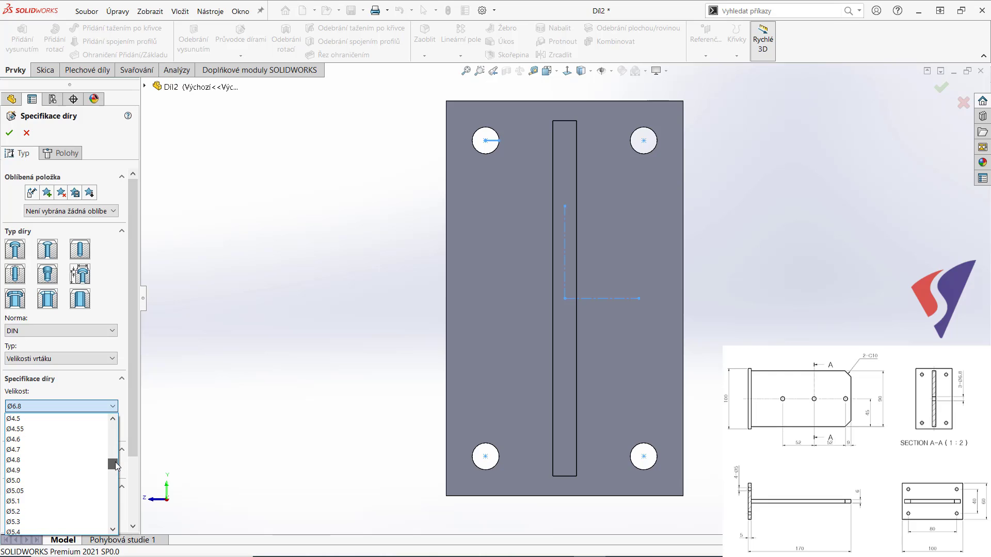
pyautogui.click(63, 481)
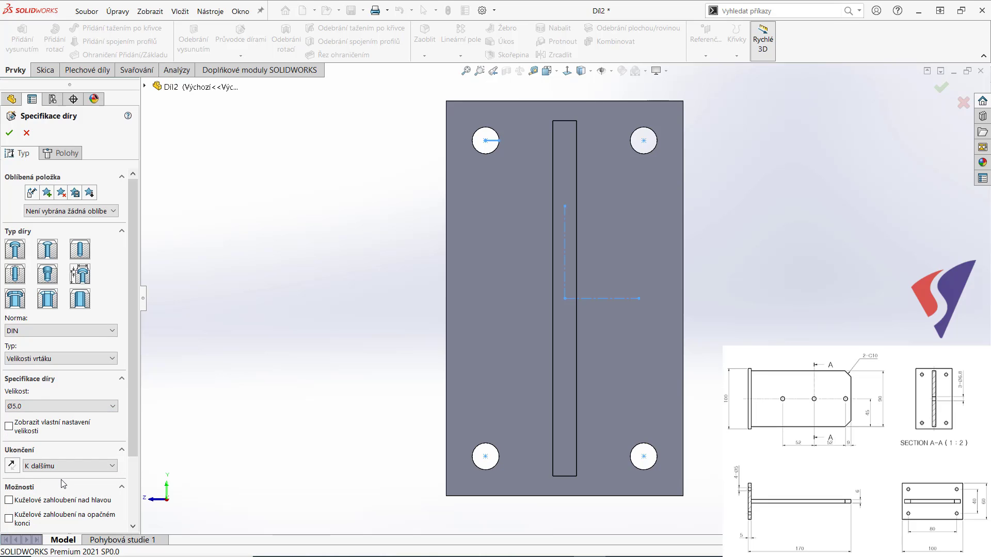
pyautogui.click(63, 153)
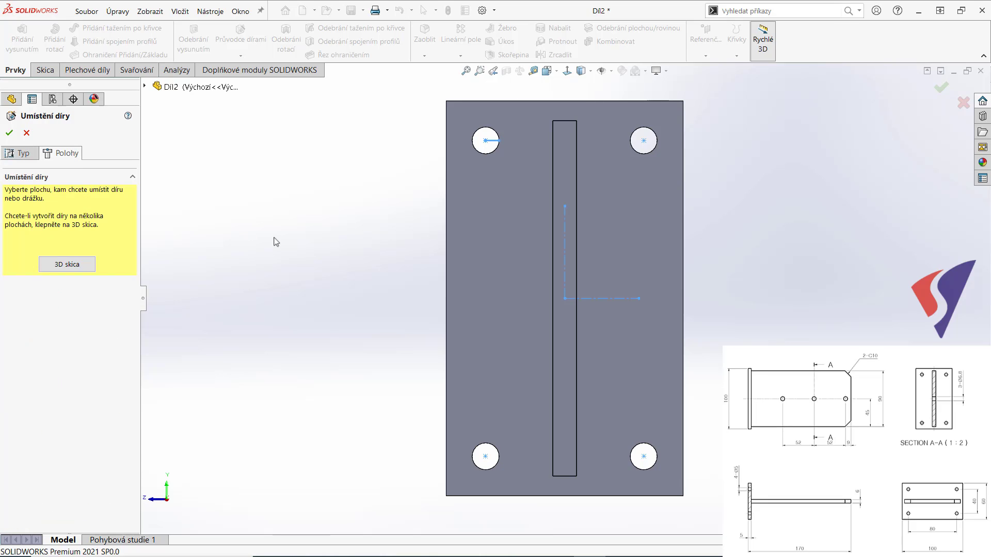
# - Place three Ø5.0 hole centres in a row along the horizontal midline of the rib's large side face
pyautogui.moveTo(275, 239); pyautogui.dragTo(277, 237, button='middle')
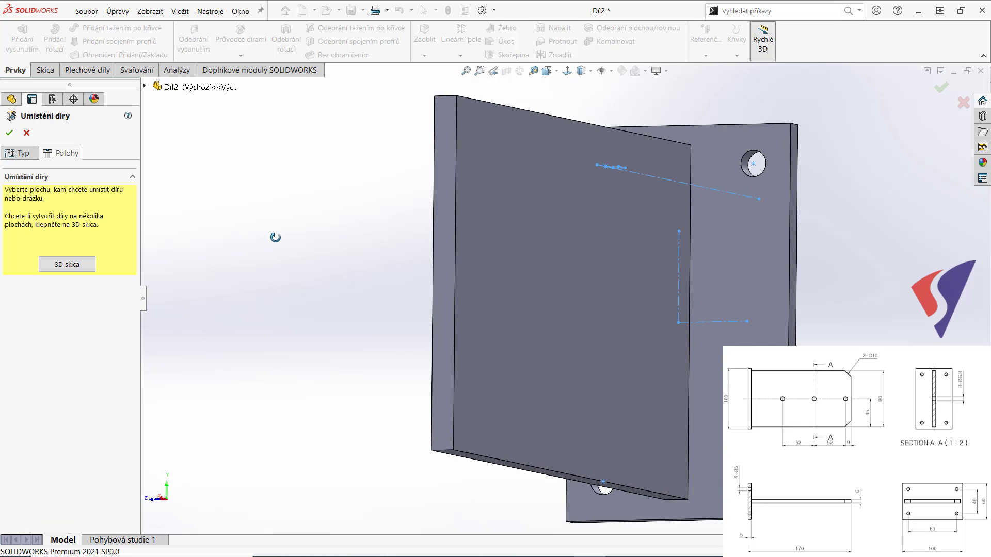
pyautogui.click(513, 305)
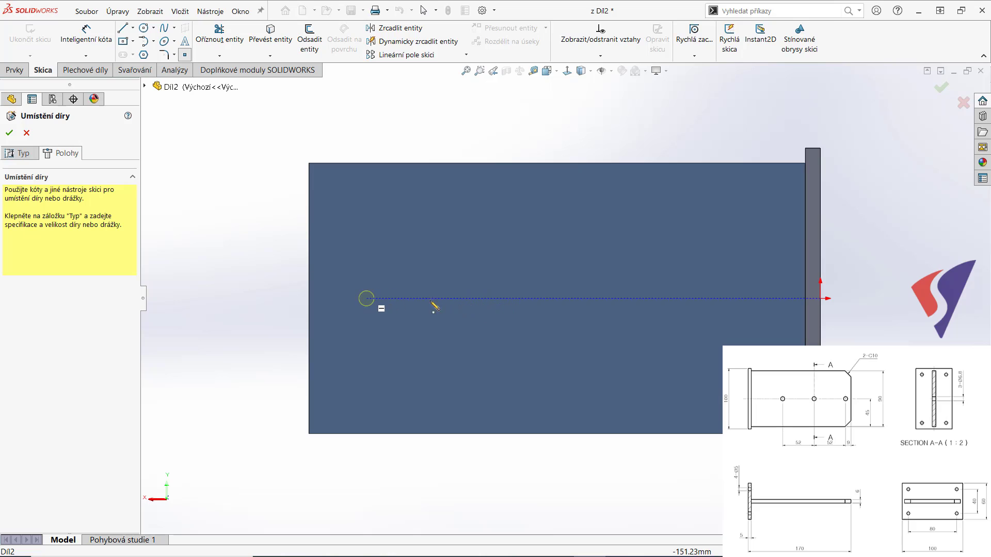
pyautogui.click(359, 298)
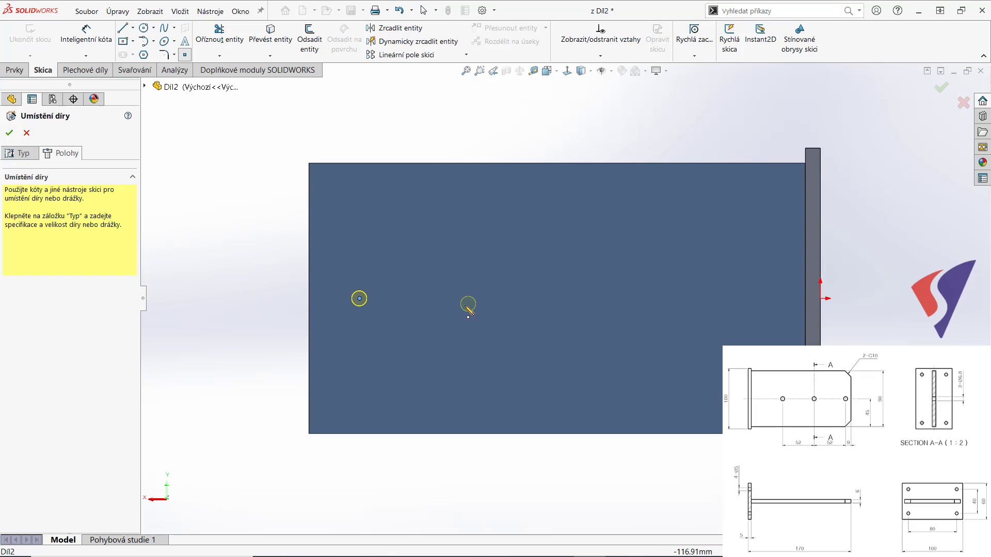
pyautogui.click(484, 299)
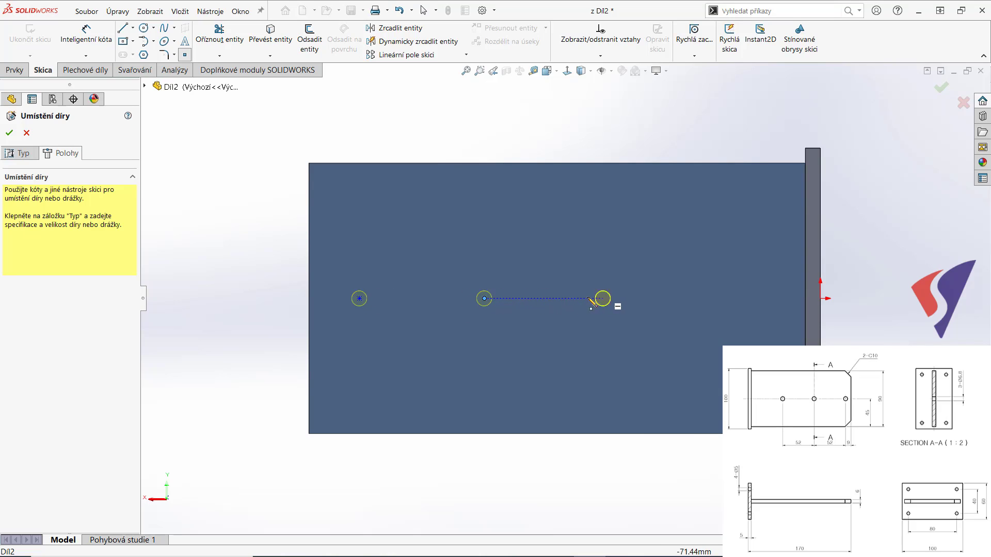
pyautogui.press('Escape')
# - Dimension the distance from the rib's free end edge to the nearest hole centre as 9 mm
pyautogui.press('d')
pyautogui.click(309, 297)
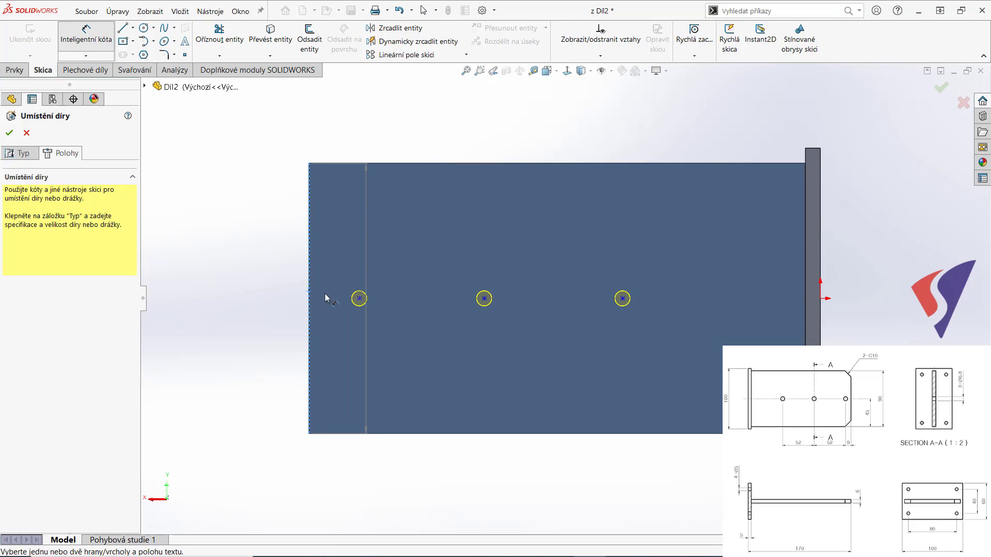
pyautogui.click(359, 298)
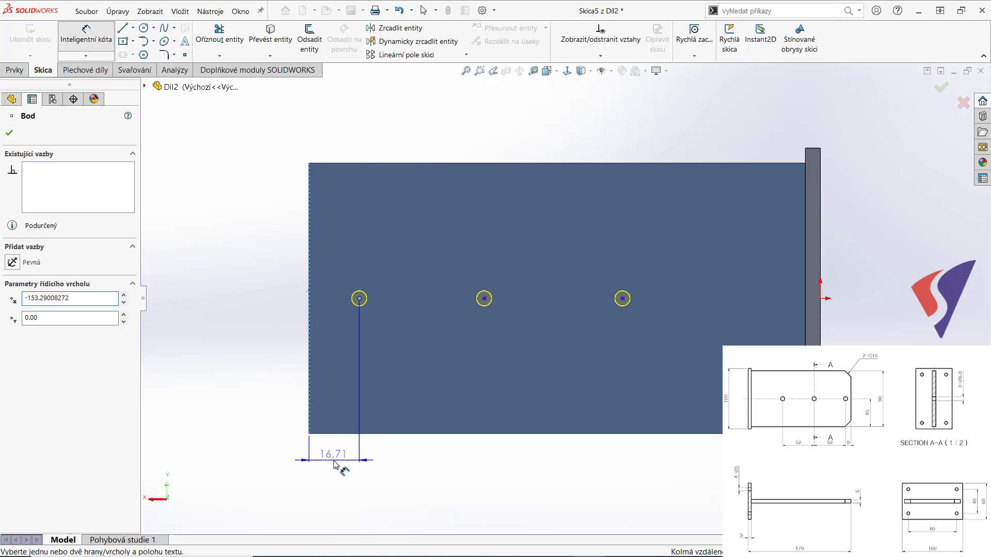
pyautogui.click(334, 462)
pyautogui.press('Return')
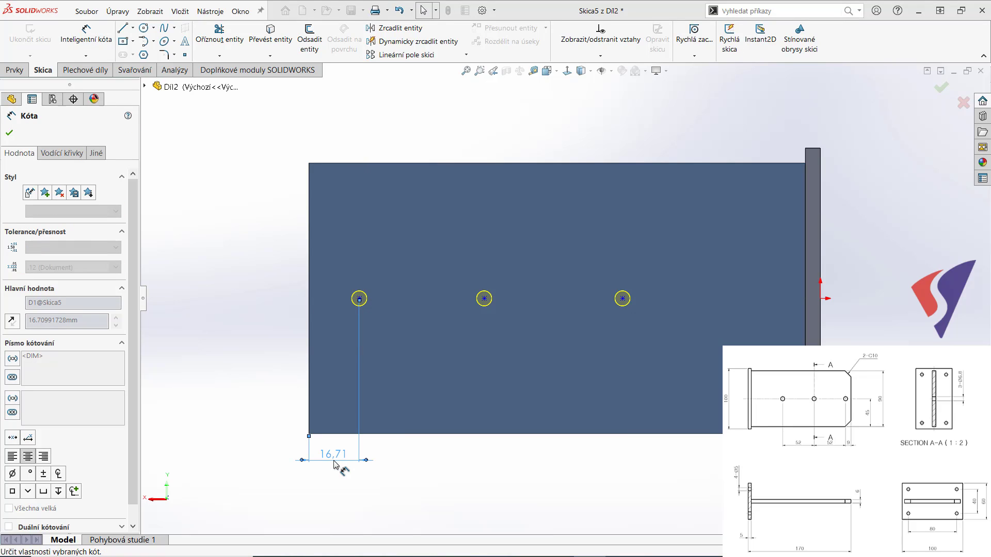
# - Dimension the distance between the hole centre nearest the free end and the middle hole centre as 52 mm
pyautogui.click(484, 298)
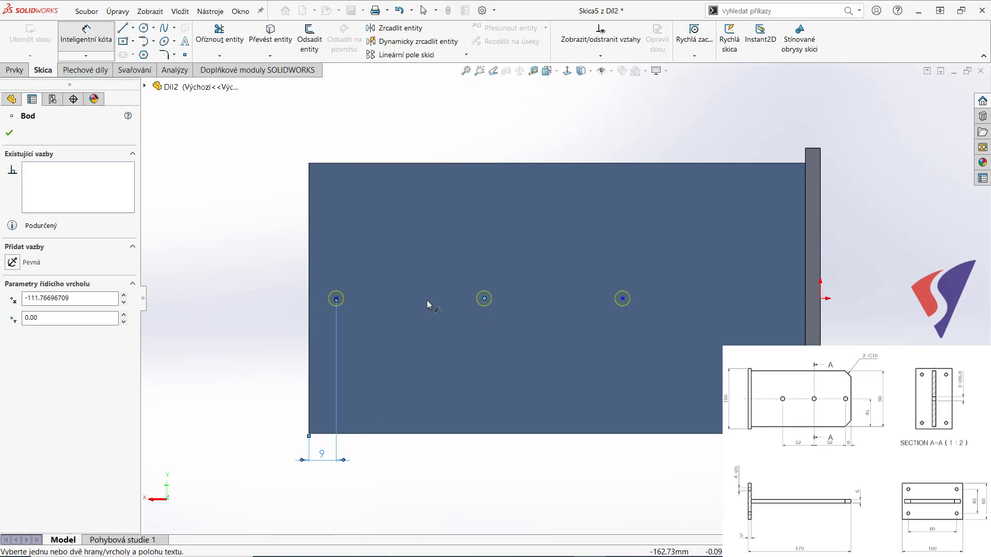
pyautogui.click(336, 299)
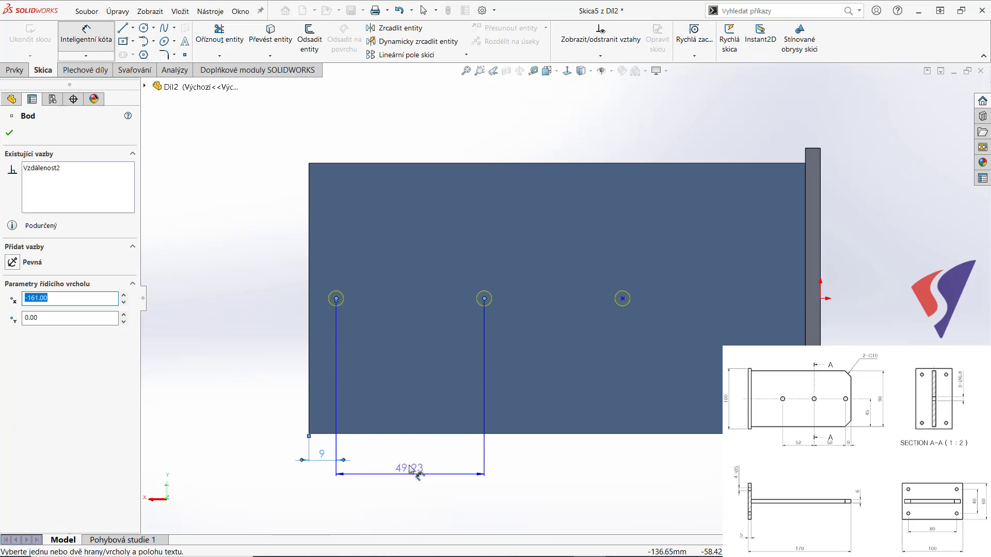
pyautogui.click(413, 478)
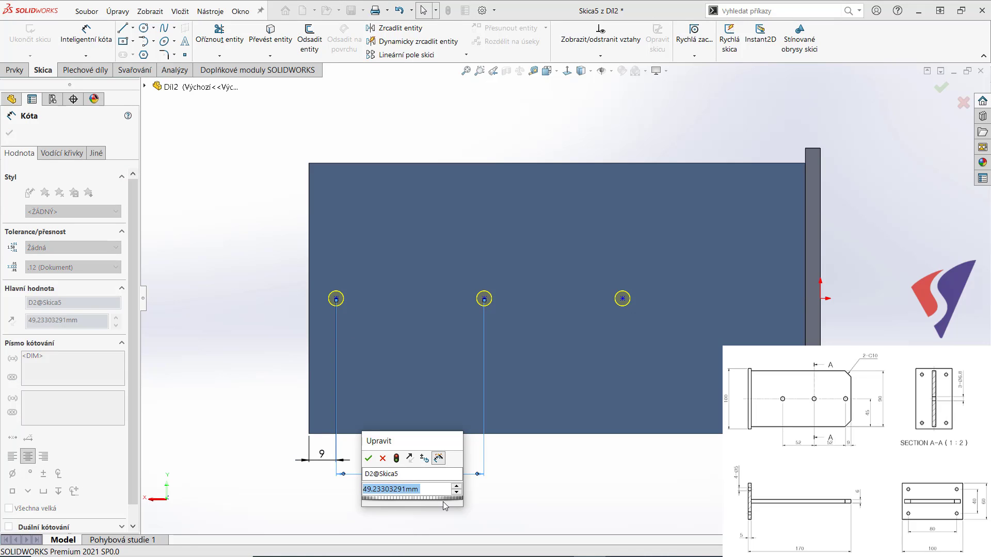
pyautogui.write('52')
pyautogui.press('Return')
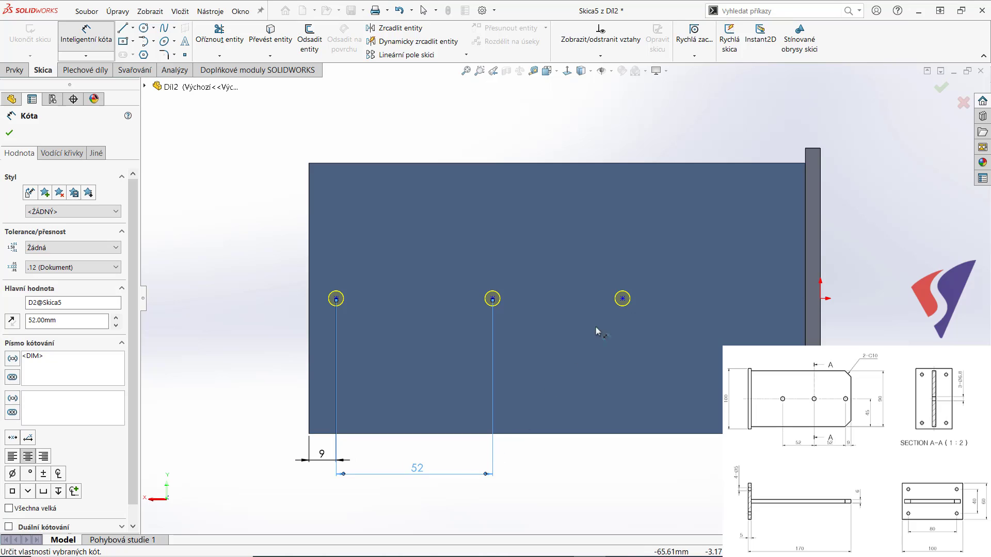
# - Dimension the distance between the middle hole centre and the one nearest the base plate as 52 mm
pyautogui.click(622, 299)
pyautogui.click(492, 299)
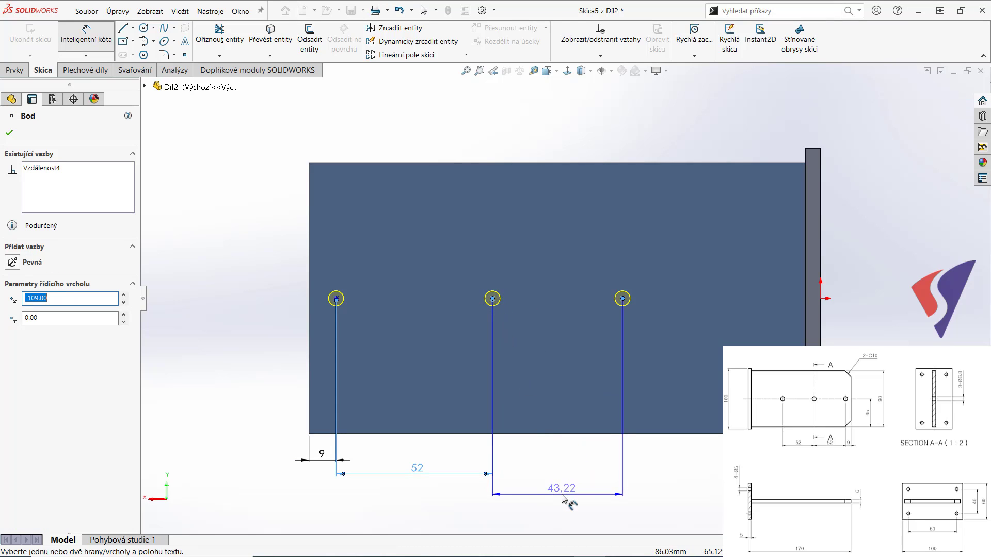
pyautogui.click(562, 496)
pyautogui.write('52')
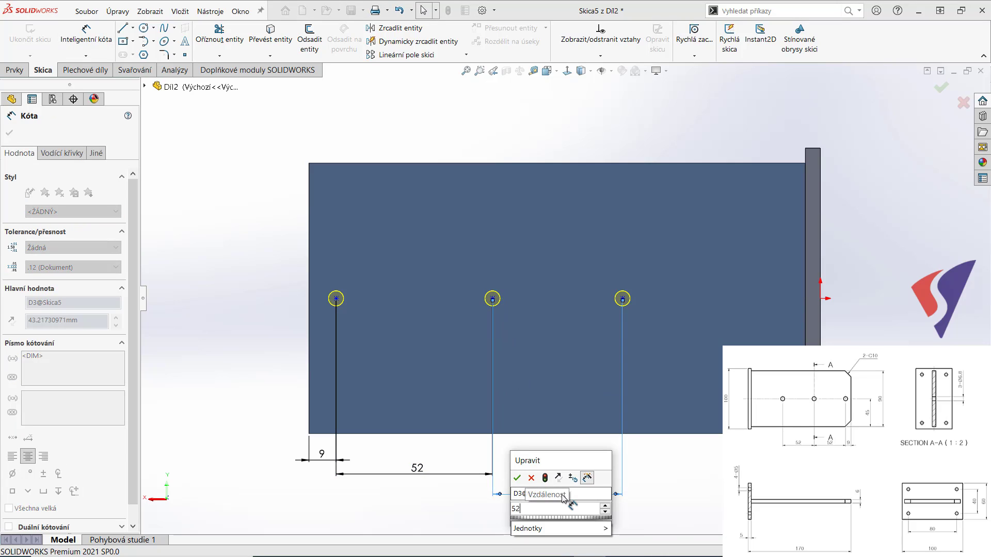
pyautogui.press('Return')
pyautogui.press('Escape')
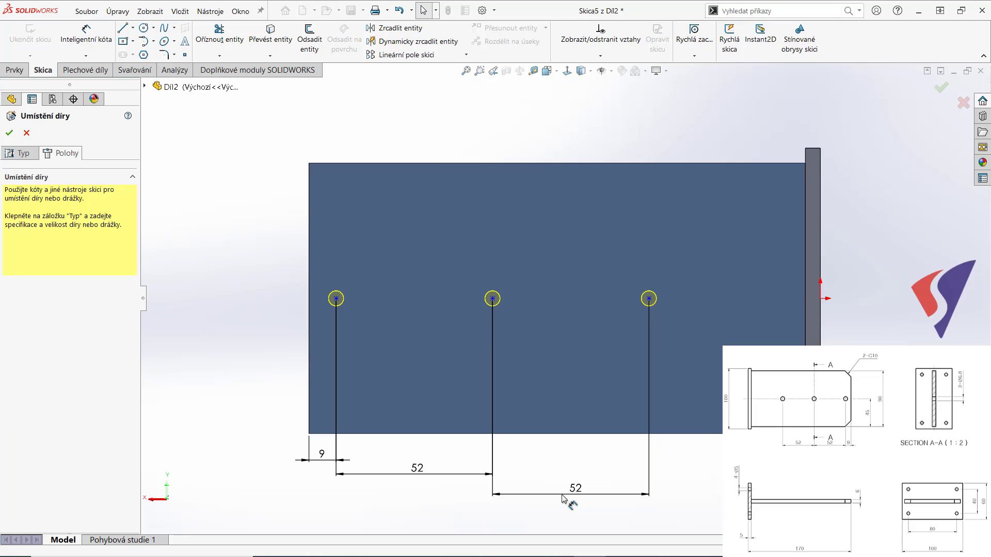
# - Align the three rib hole centres horizontally with the origin and finish the Ø5.0 hole feature
pyautogui.click(336, 299)
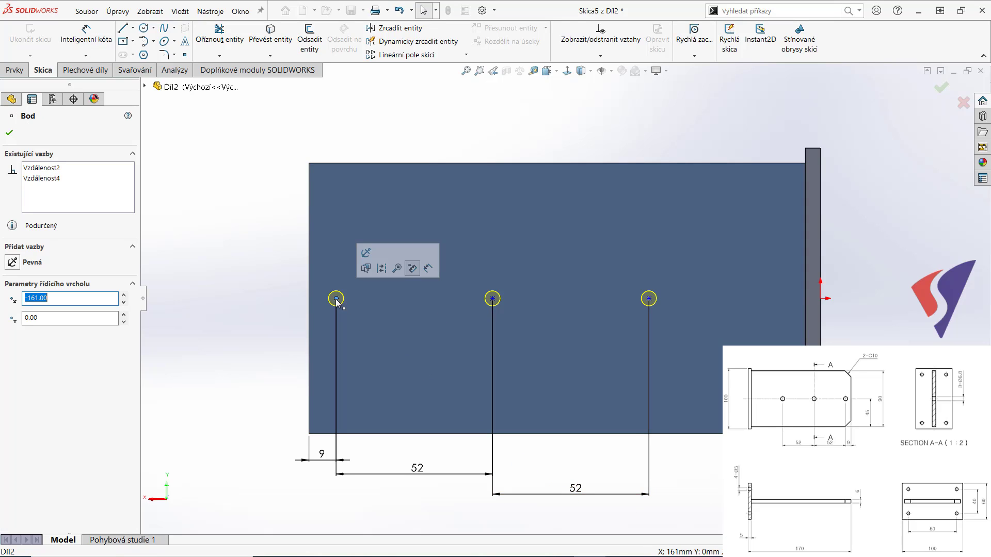
pyautogui.keyDown('ctrl'); pyautogui.click(492, 300); pyautogui.keyUp('ctrl')
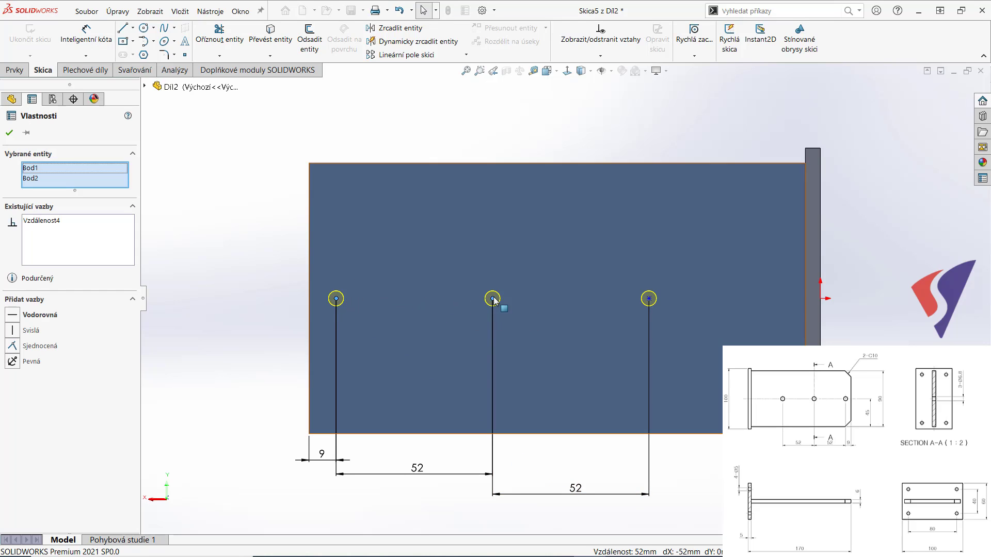
pyautogui.keyDown('ctrl'); pyautogui.click(648, 299); pyautogui.keyUp('ctrl')
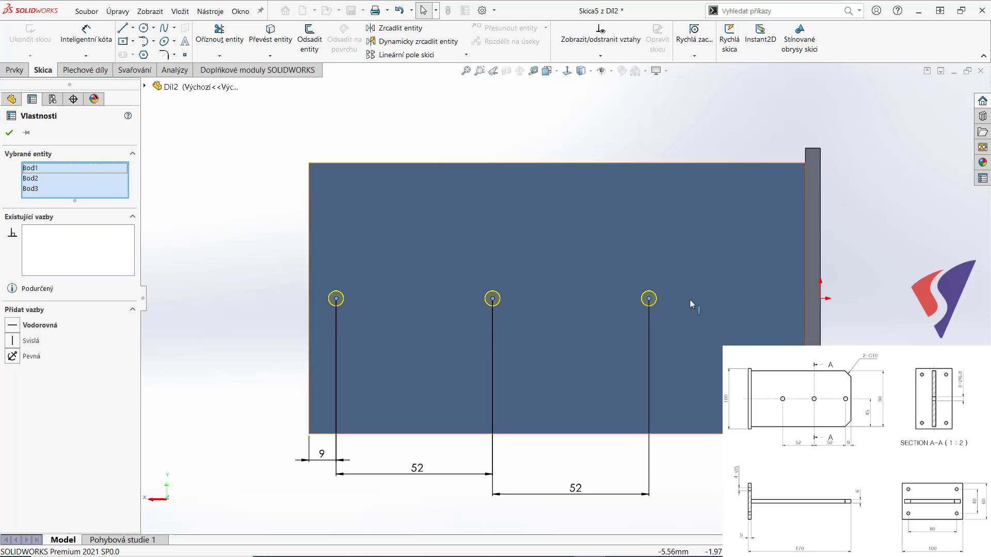
pyautogui.keyDown('ctrl'); pyautogui.click(820, 299); pyautogui.keyUp('ctrl')
pyautogui.click(851, 254)
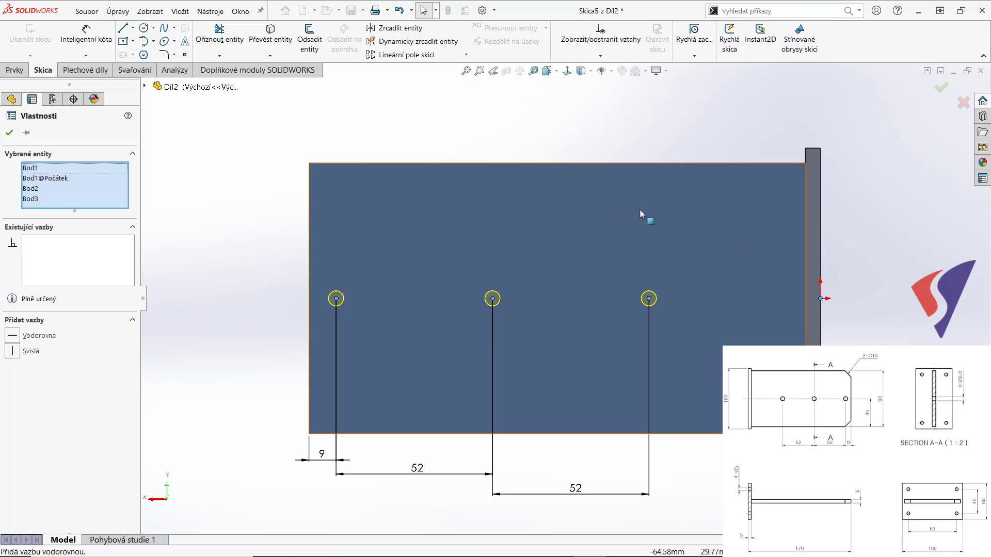
pyautogui.click(239, 131)
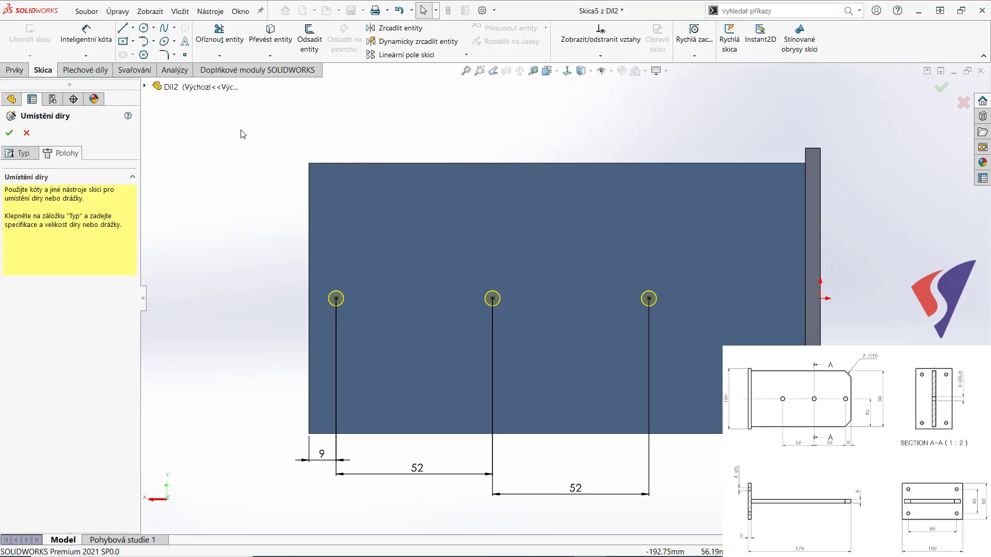
pyautogui.click(9, 134)
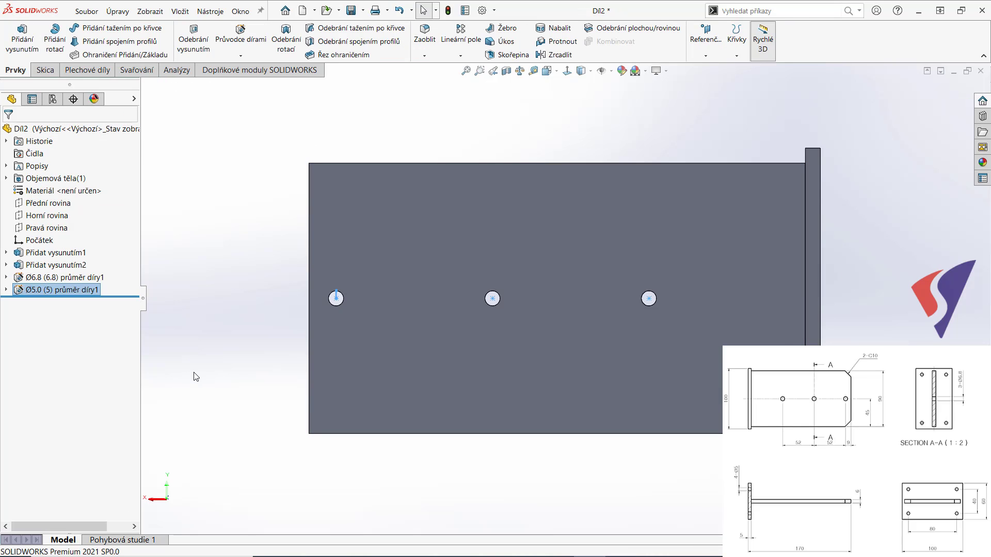
# - Chamfer the two corner edges at the rib's free end by 10 mm at 45° and show the part in isometric view
pyautogui.moveTo(194, 372); pyautogui.dragTo(194, 372, button='middle')
pyautogui.click(424, 55)
pyautogui.click(436, 83)
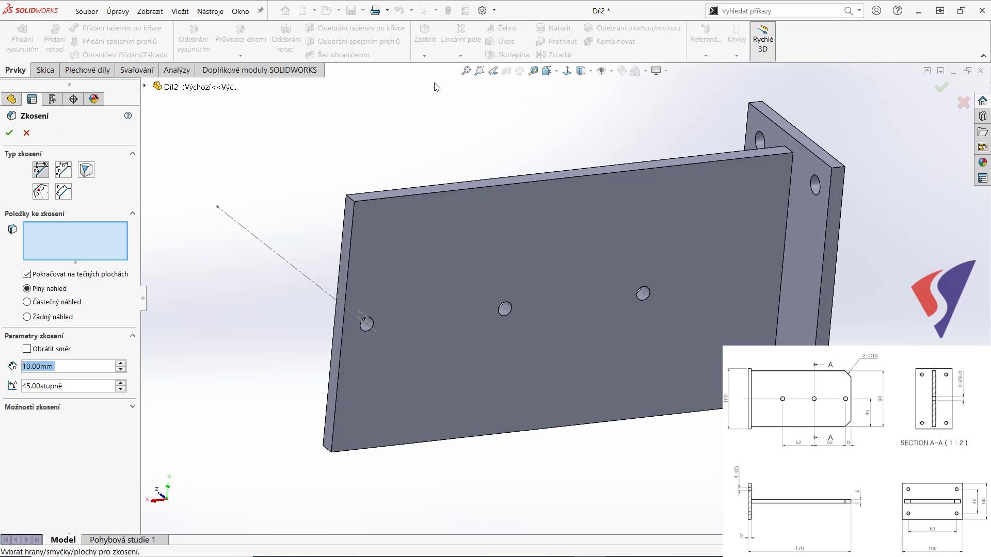
pyautogui.click(350, 199)
pyautogui.moveTo(283, 380); pyautogui.dragTo(342, 369, button='middle')
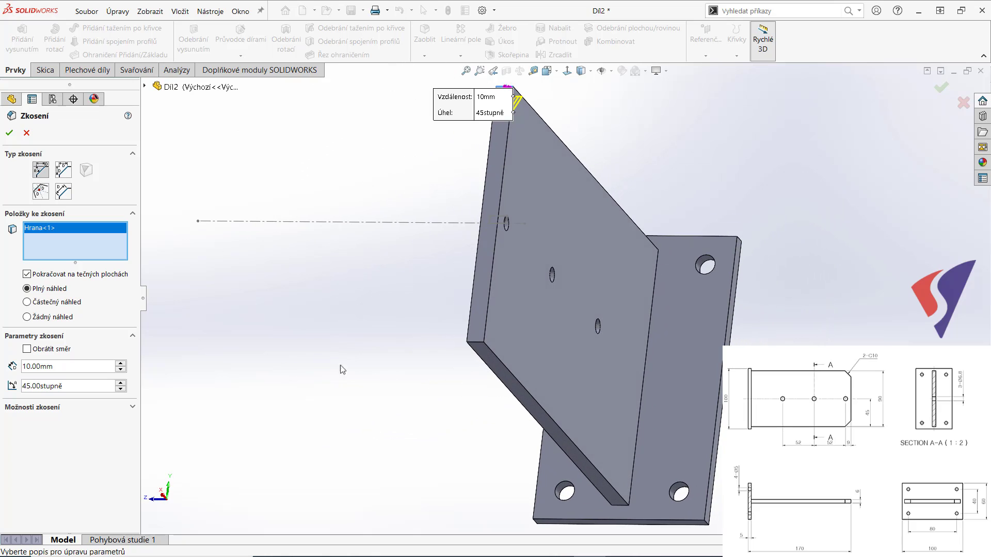
pyautogui.click(476, 344)
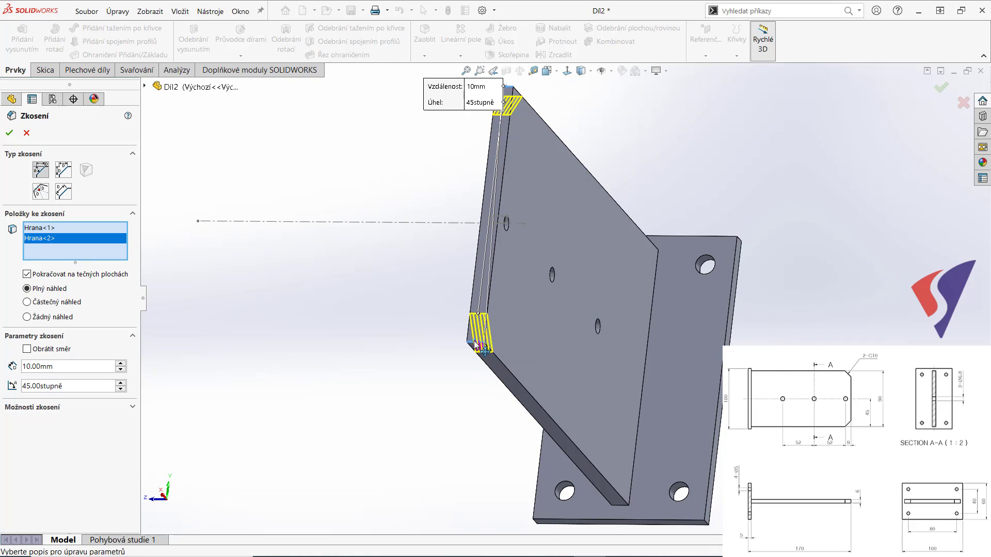
pyautogui.click(9, 133)
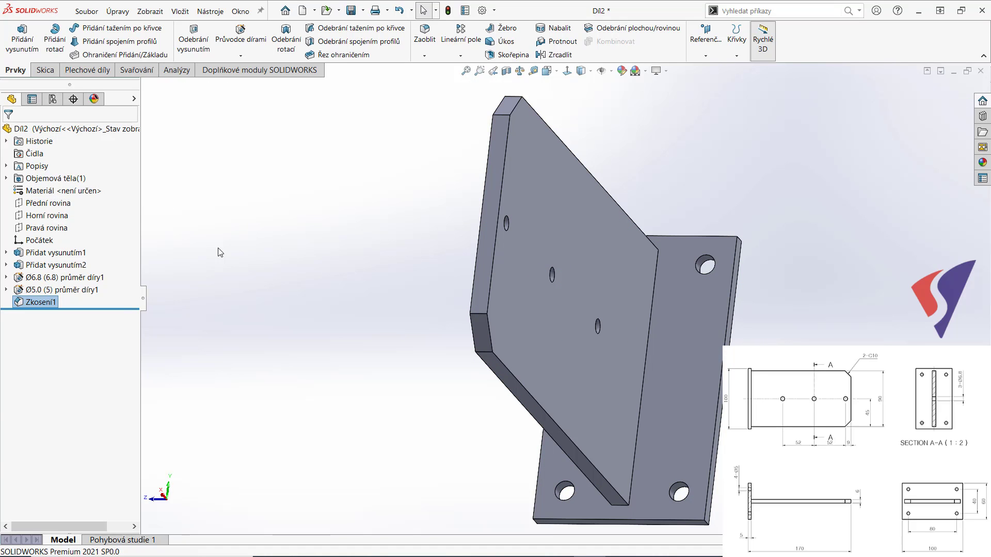
pyautogui.hotkey('ctrl', '7')
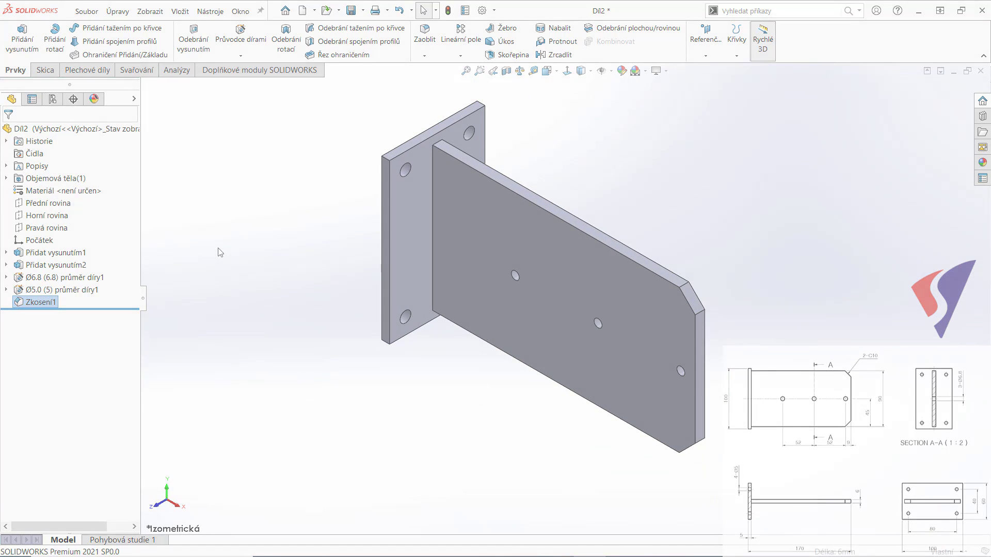